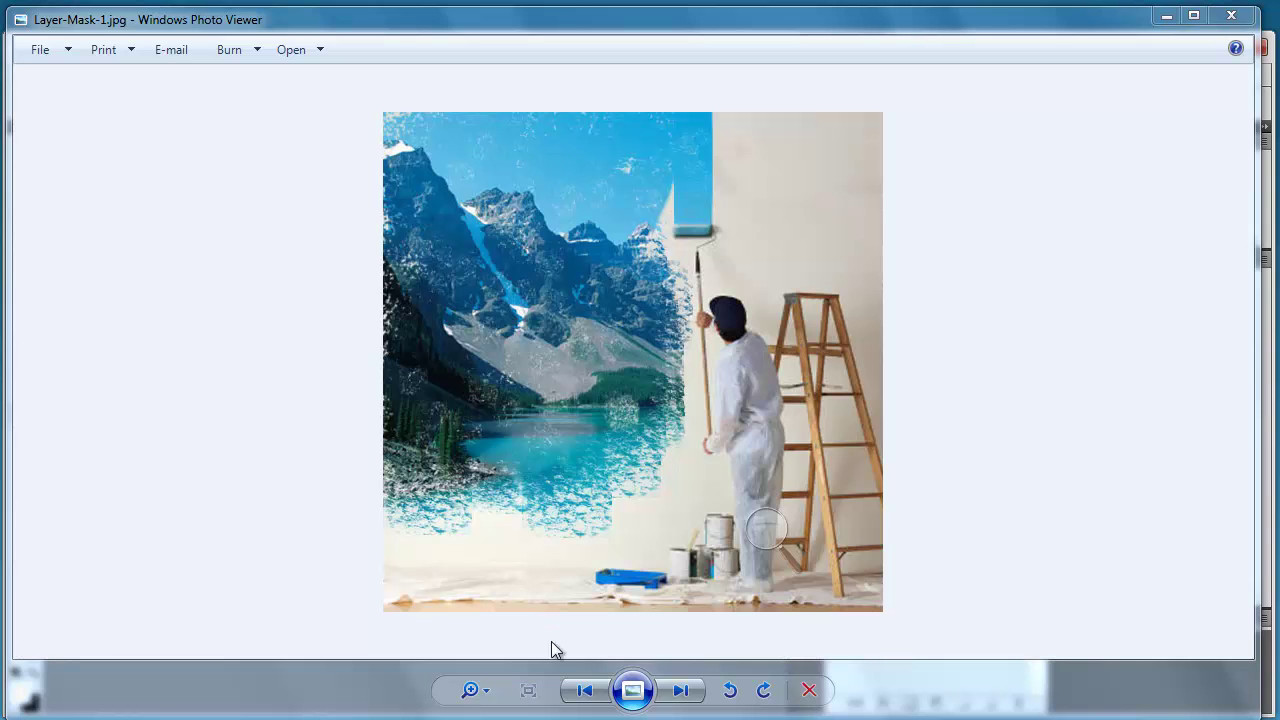
Step: View the example composite images one after another, from Layer-Mask-1.jpg through to 3-image-layout.jpg
left_click(692, 699)
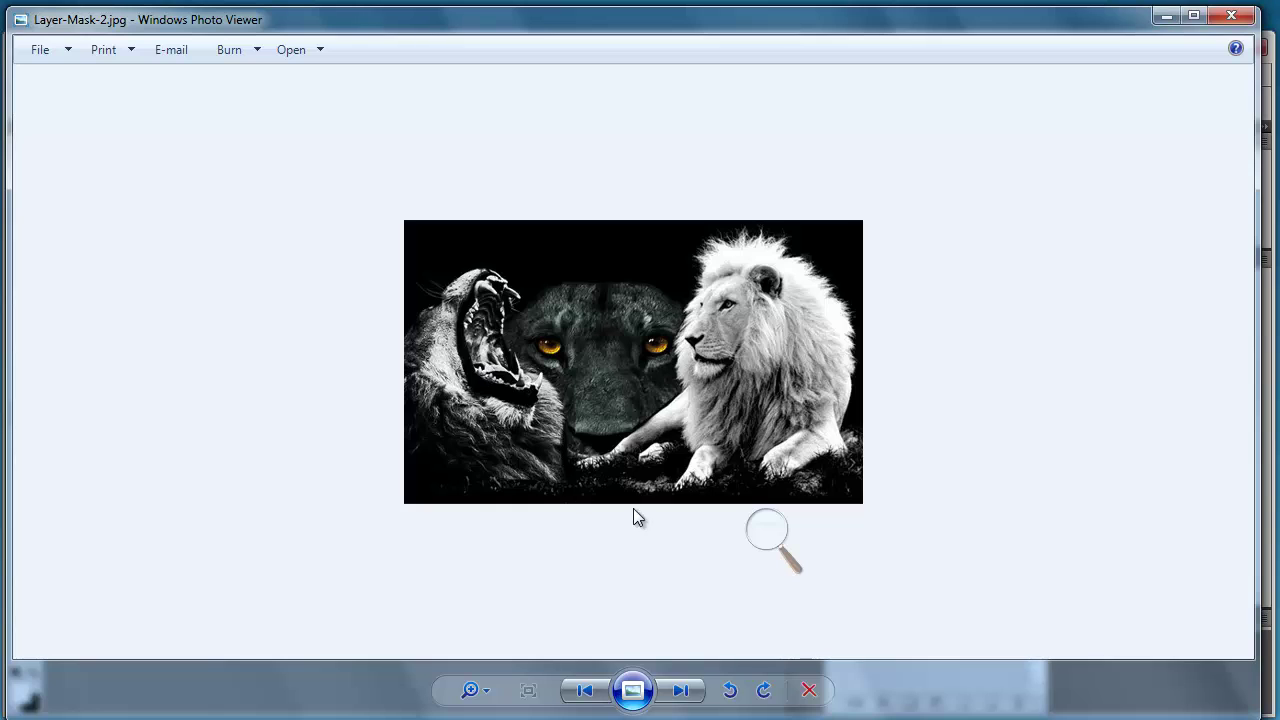
left_click(680, 691)
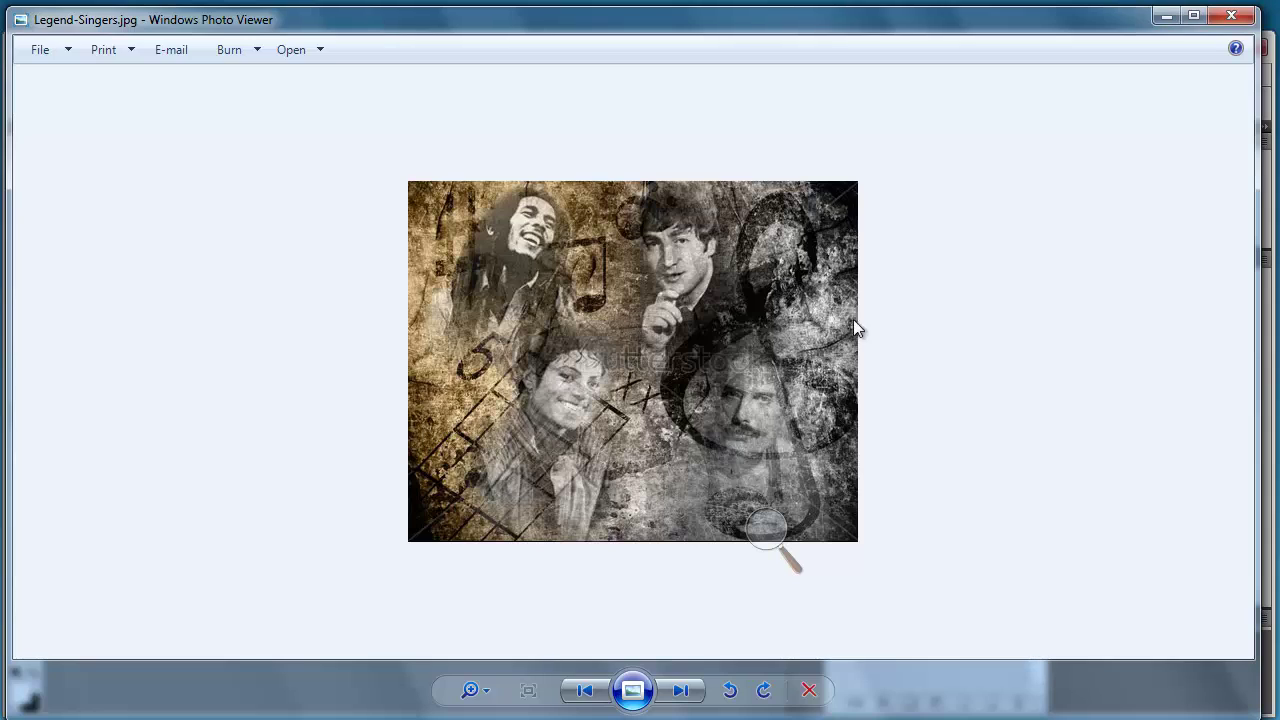
left_click(696, 694)
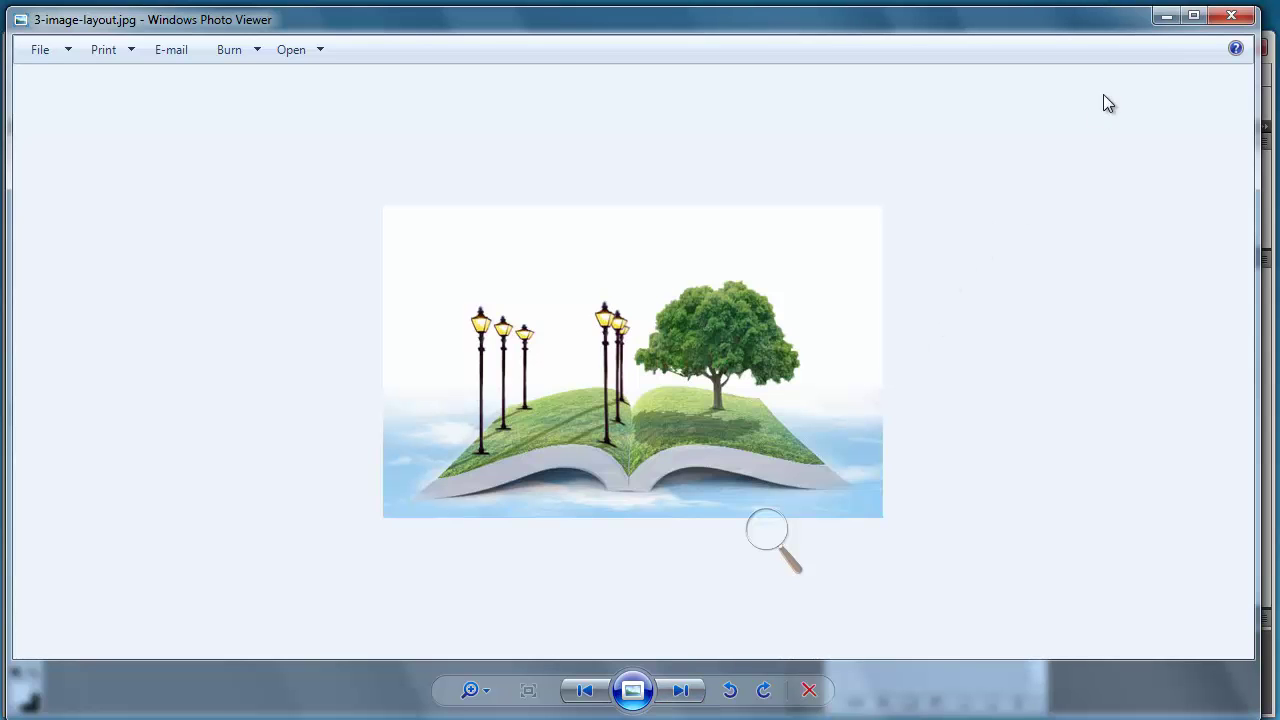
Step: Switch to Chrome and copy the Eaglefairy nebula image from its Wikimedia Commons file page
key("alt+Tab")
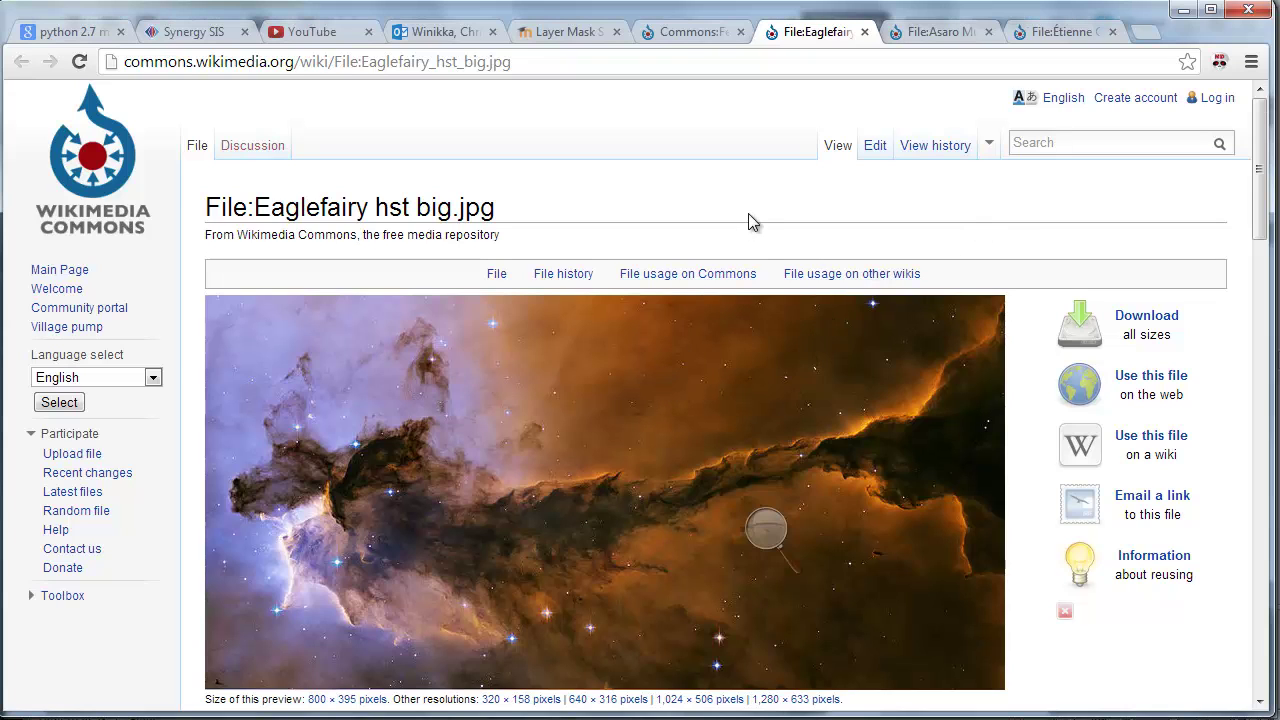
scroll(752, 222, "down", 1)
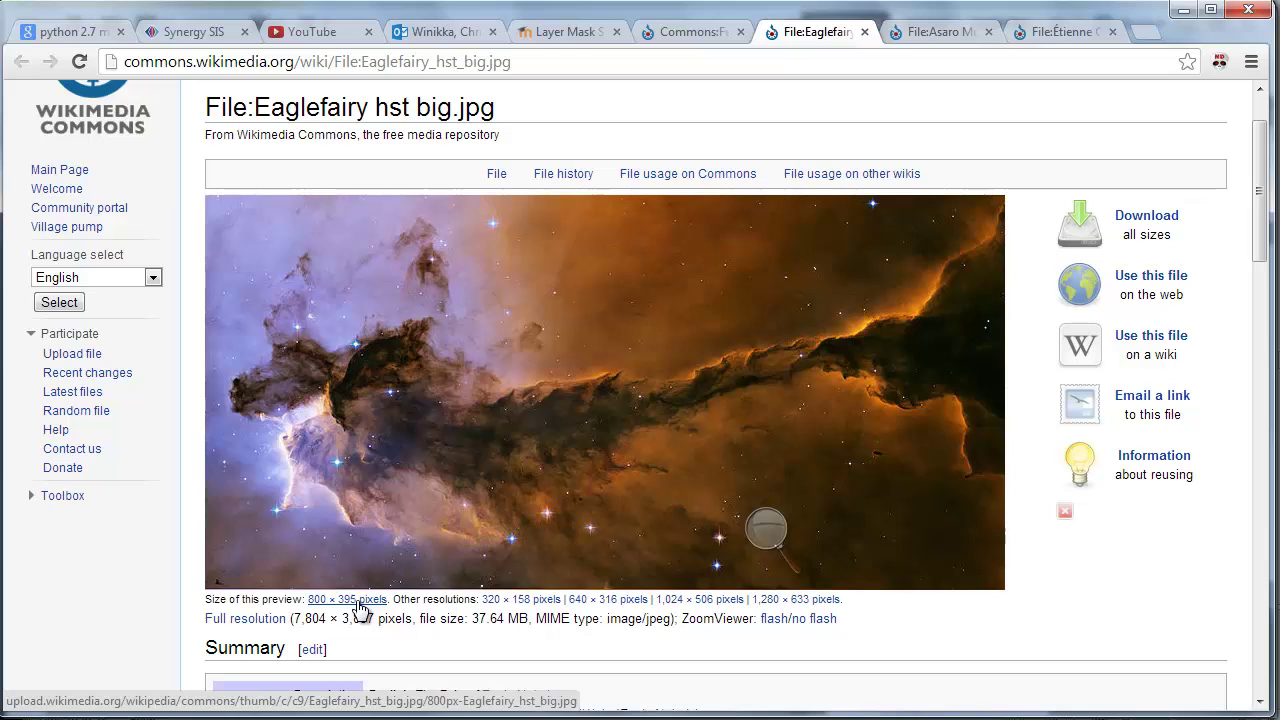
right_click(474, 326)
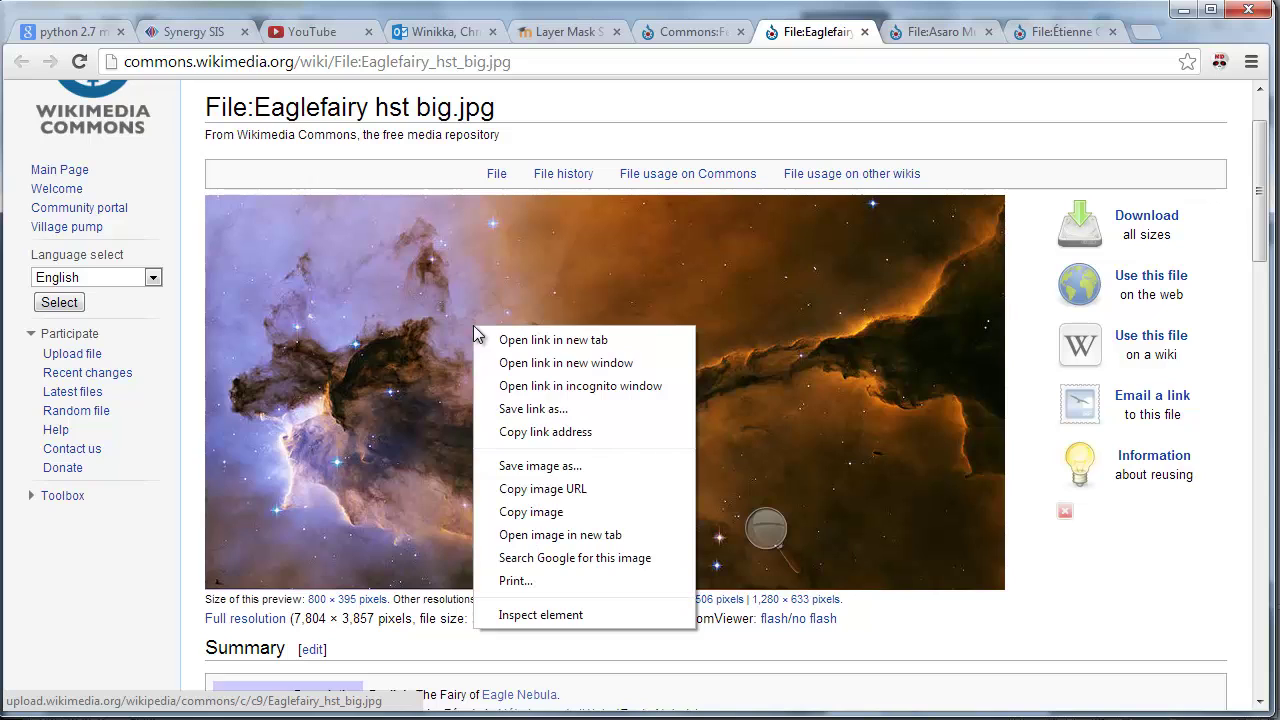
left_click(560, 512)
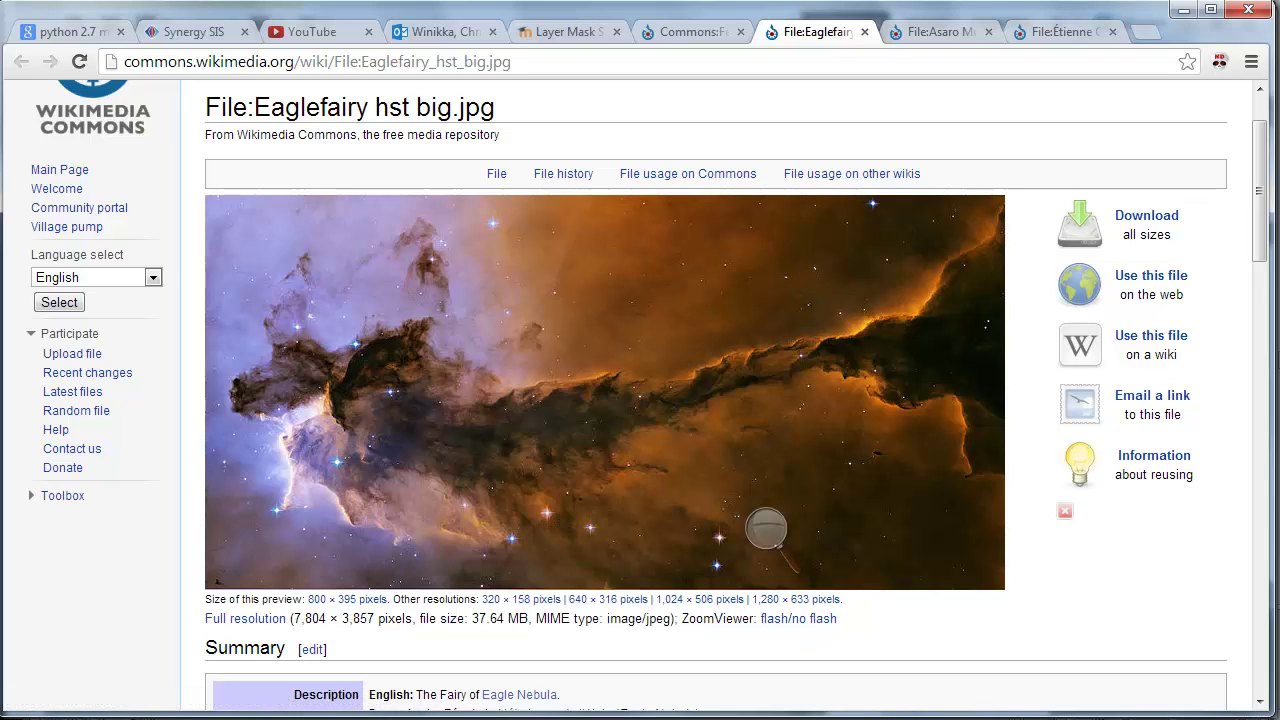
Step: Switch to Photoshop and create a new 800 × 395 pixel RGB document at 72 pixels/inch with transparent background contents
key("alt+Tab")
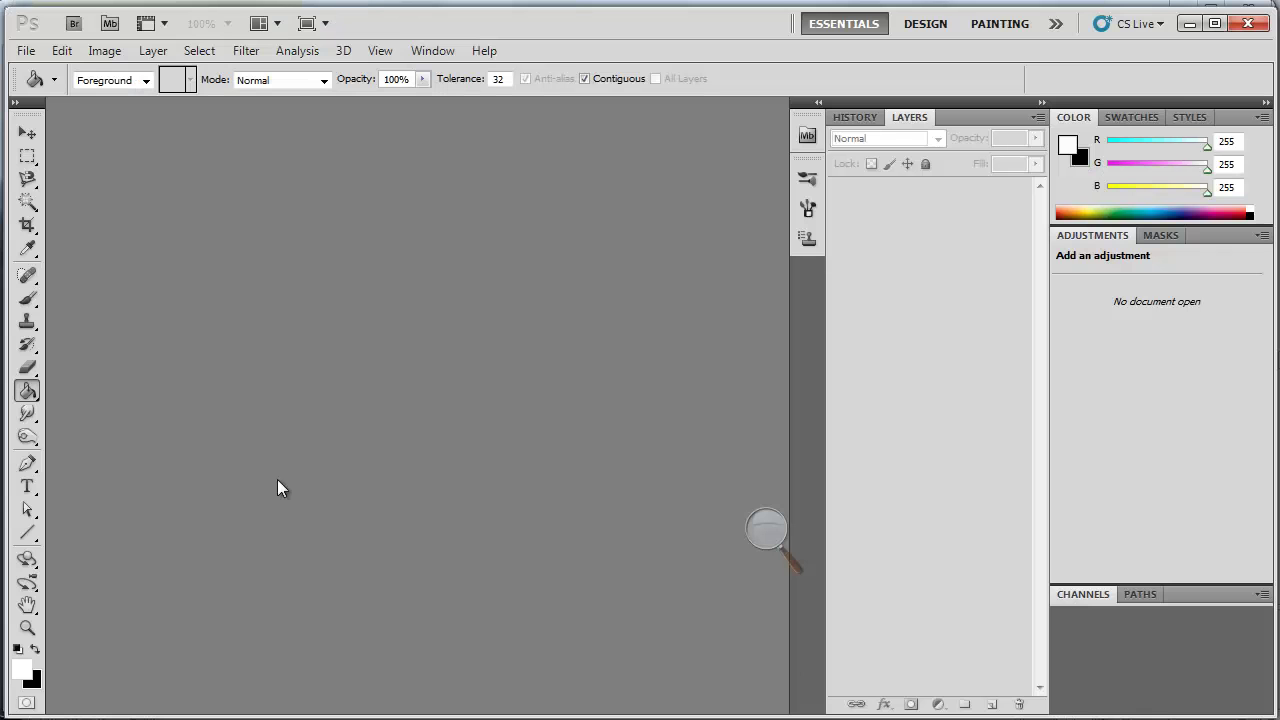
left_click(25, 51)
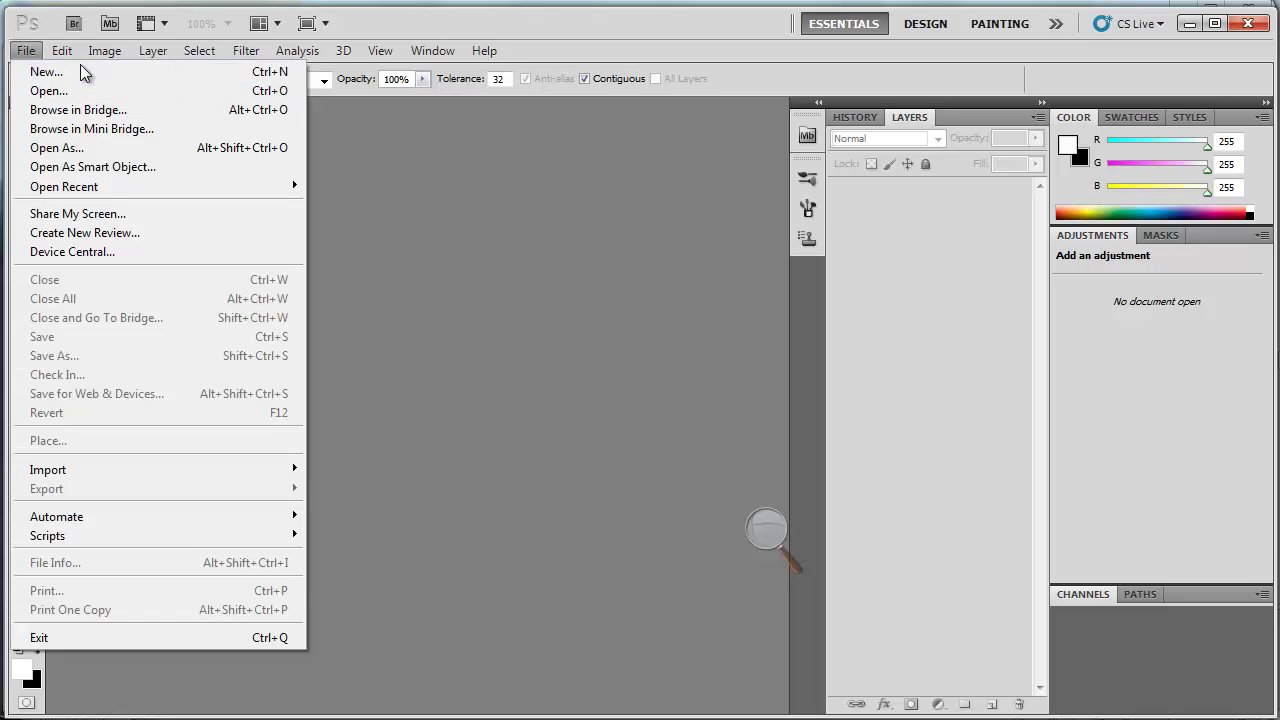
left_click(80, 68)
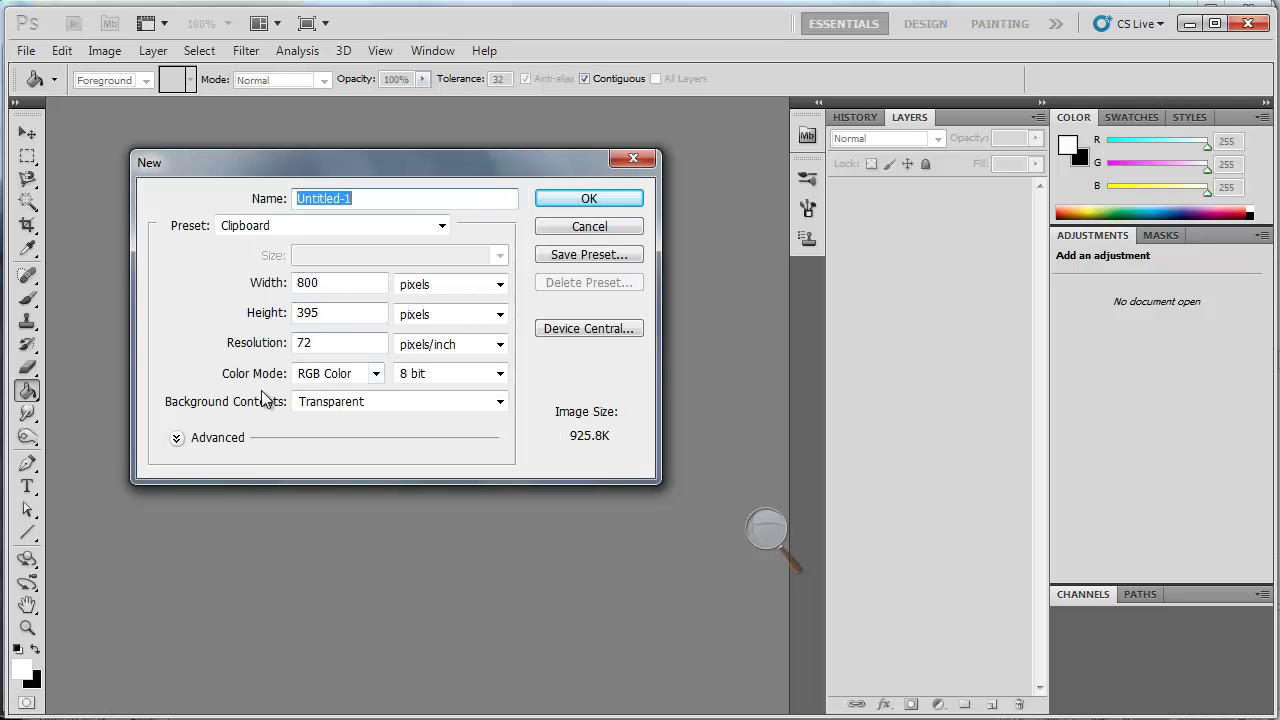
left_click(502, 402)
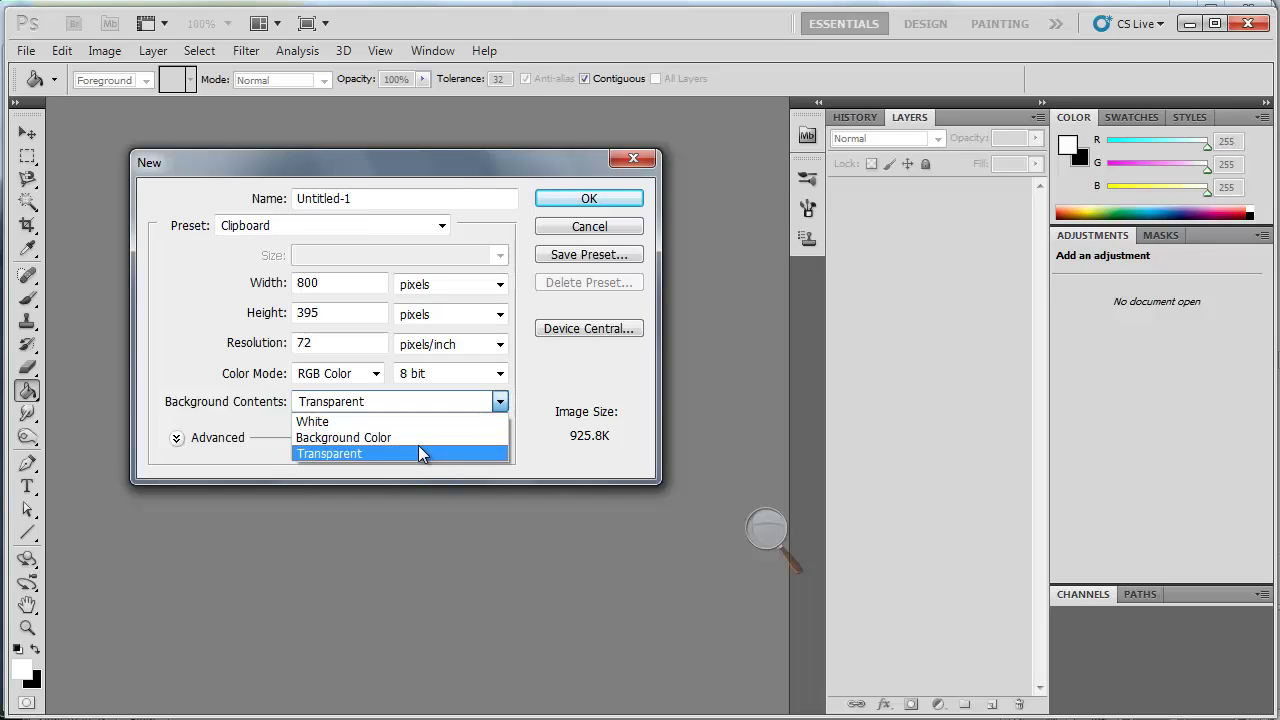
left_click(421, 453)
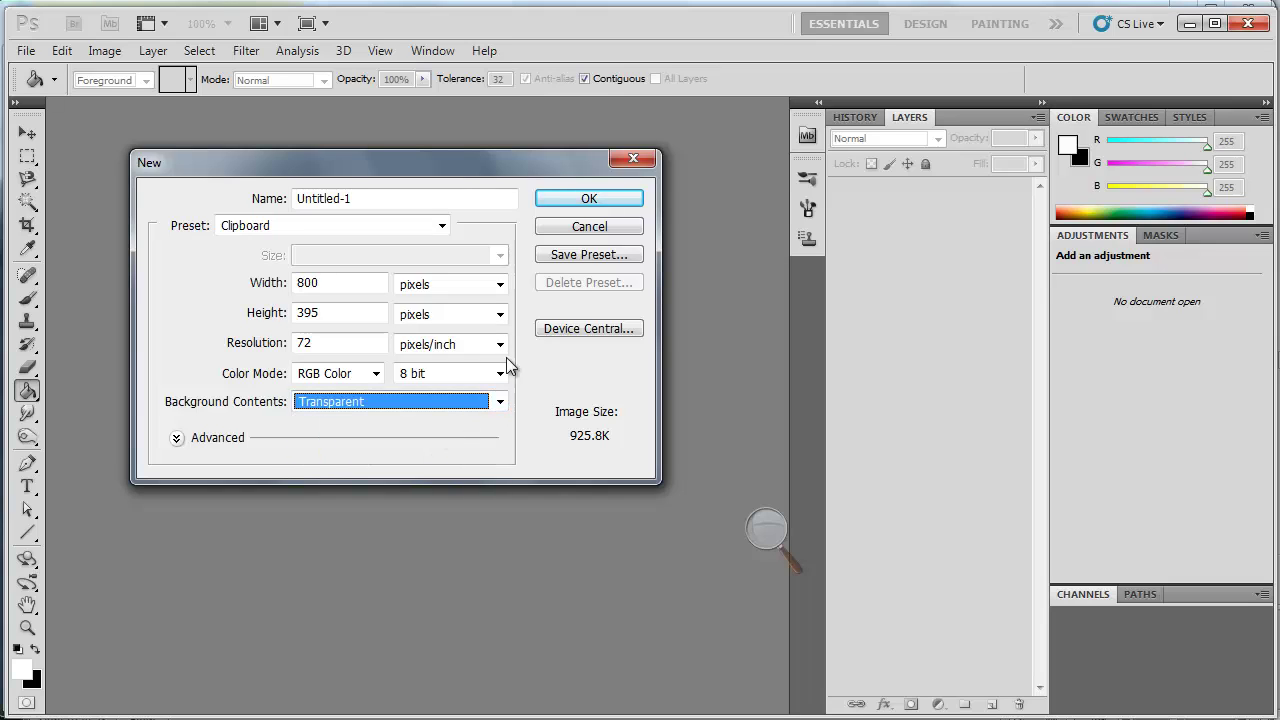
left_click(589, 199)
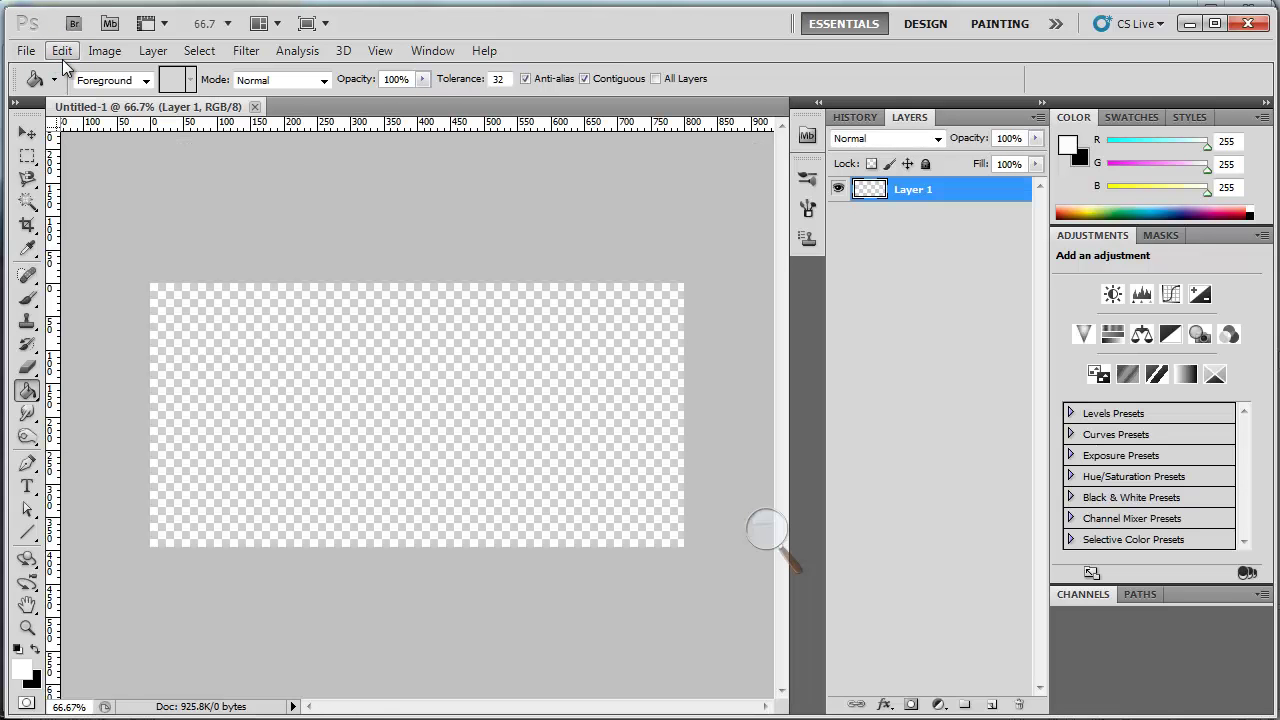
Step: Paste the nebula image into Layer 1 and lock all properties of that layer
left_click(61, 51)
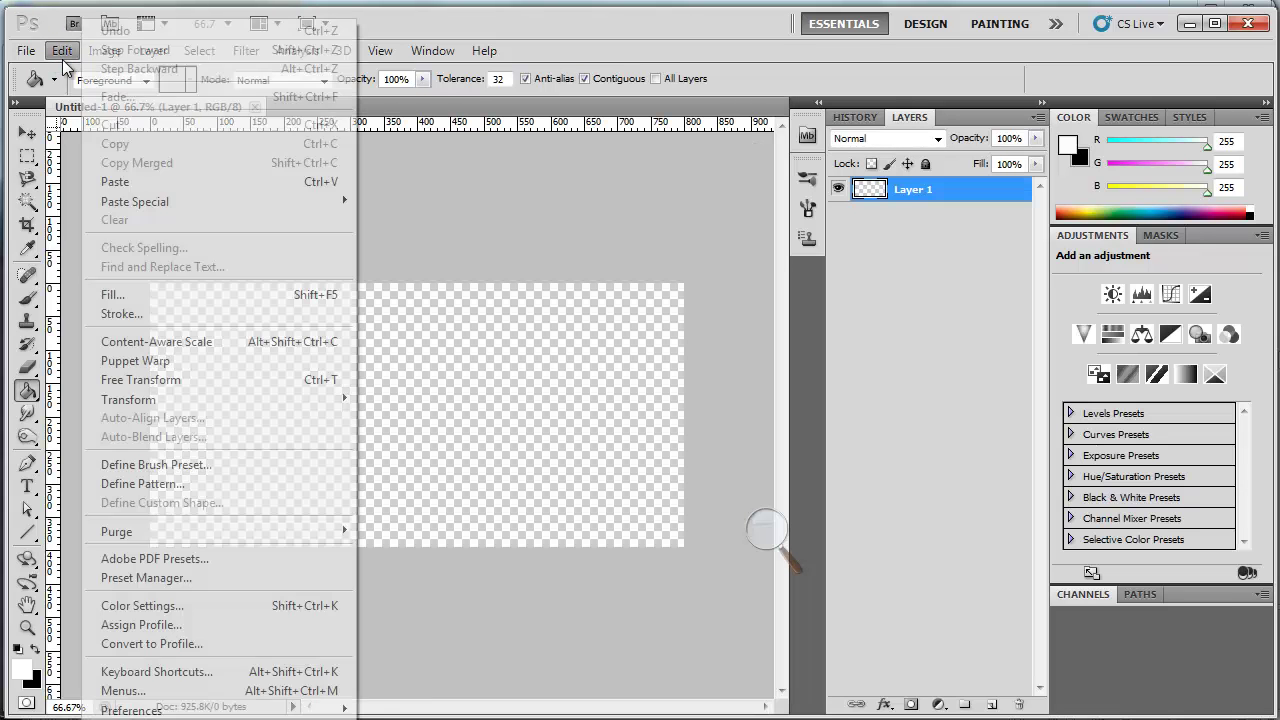
left_click(102, 178)
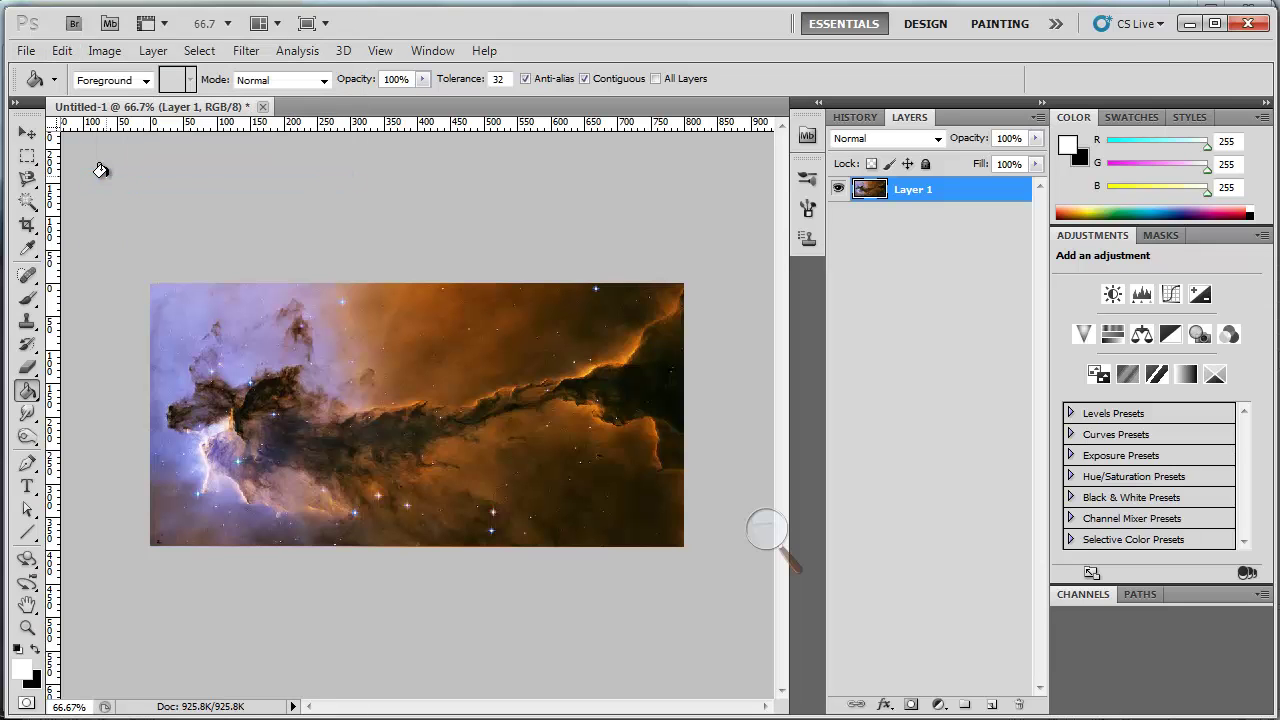
left_click(27, 628)
left_click(355, 408)
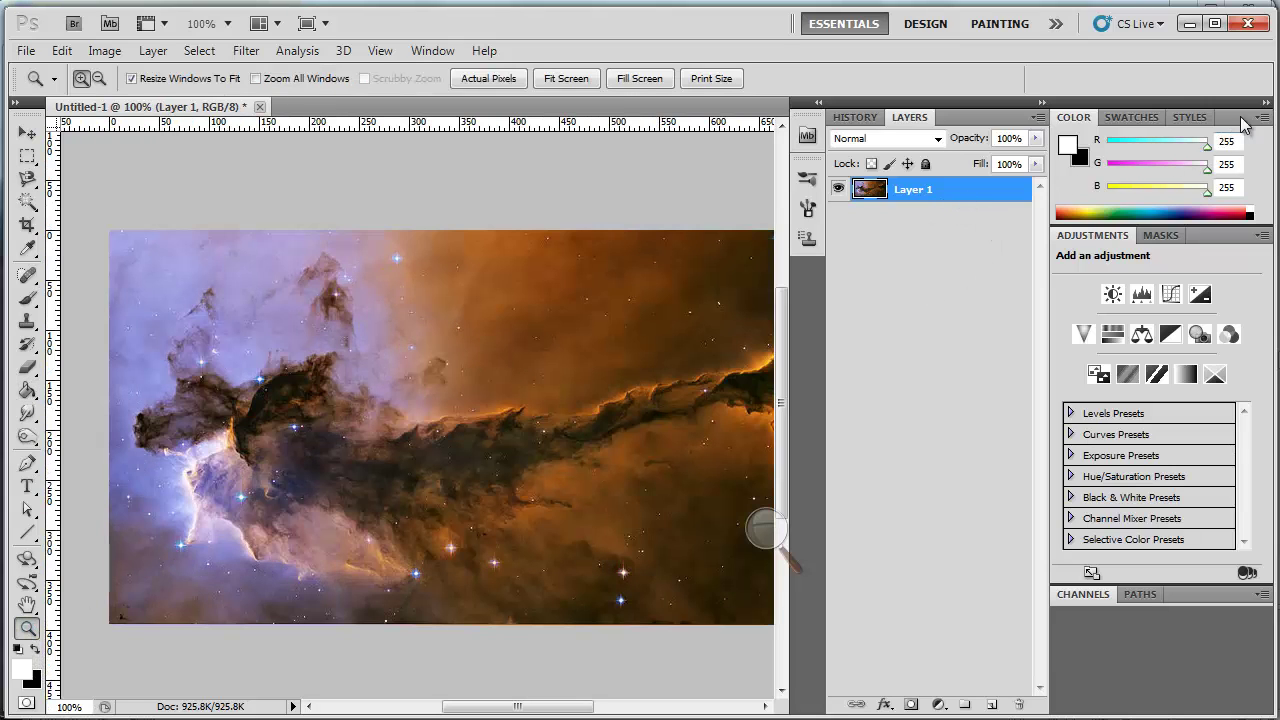
left_click(1266, 102)
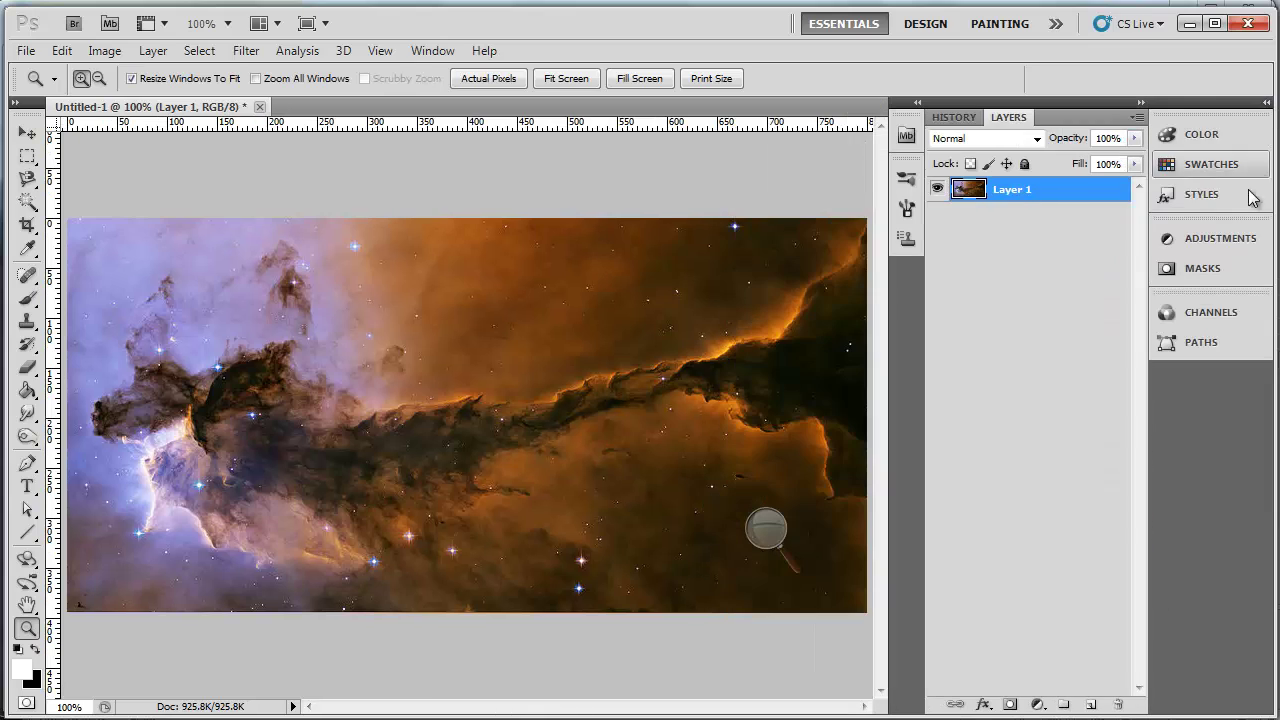
left_click(1025, 164)
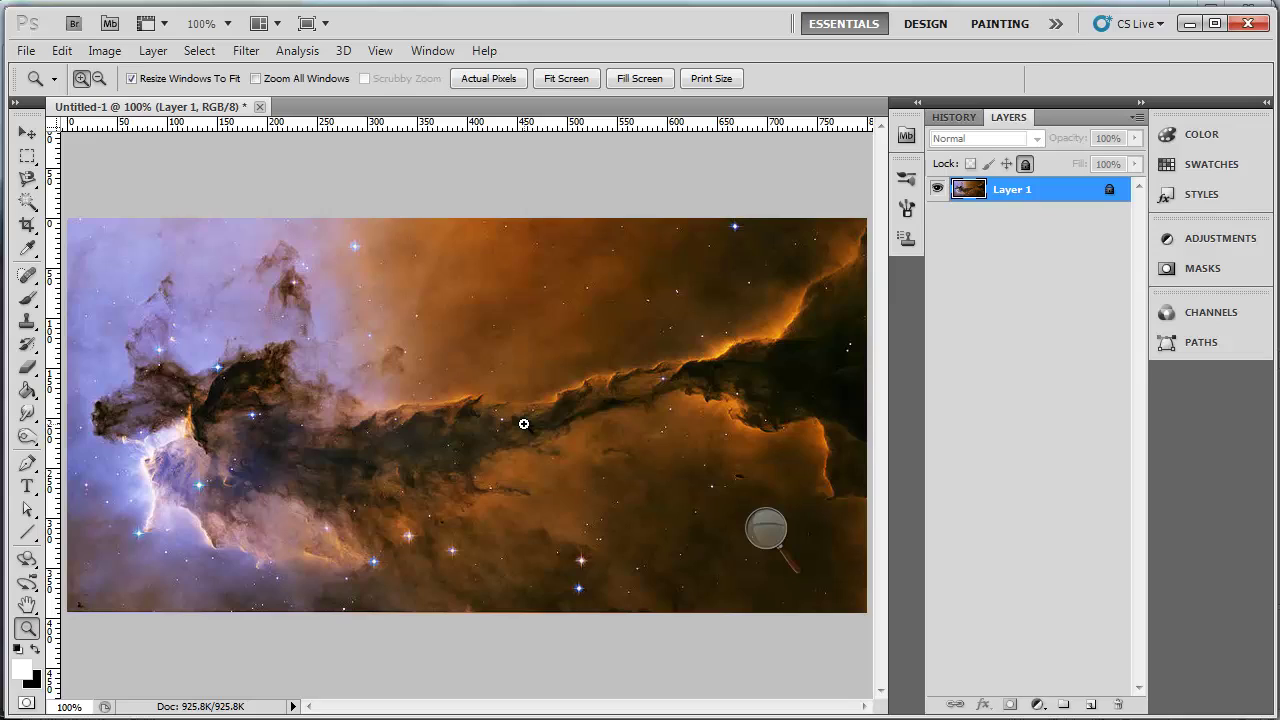
Step: Copy the Charles Baudelaire portrait from its Wikimedia Commons page in Chrome and paste it into the Photoshop document above the nebula
key("alt+Tab")
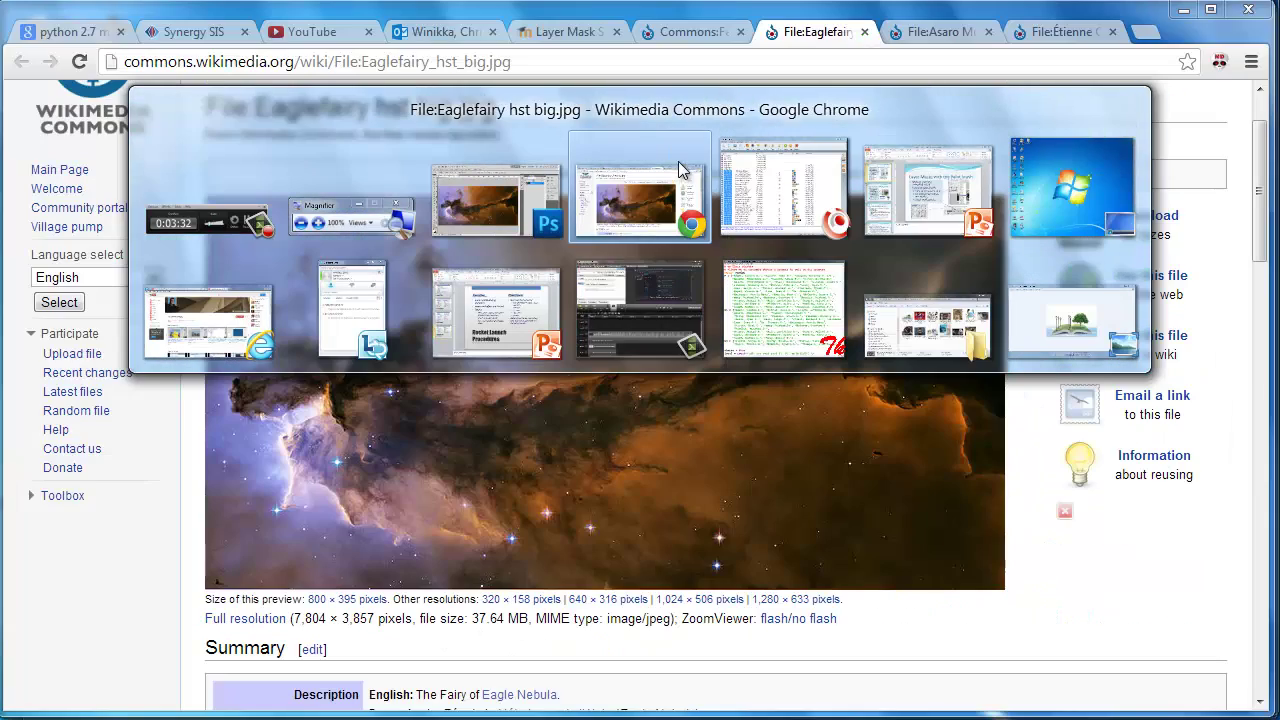
left_click(668, 147)
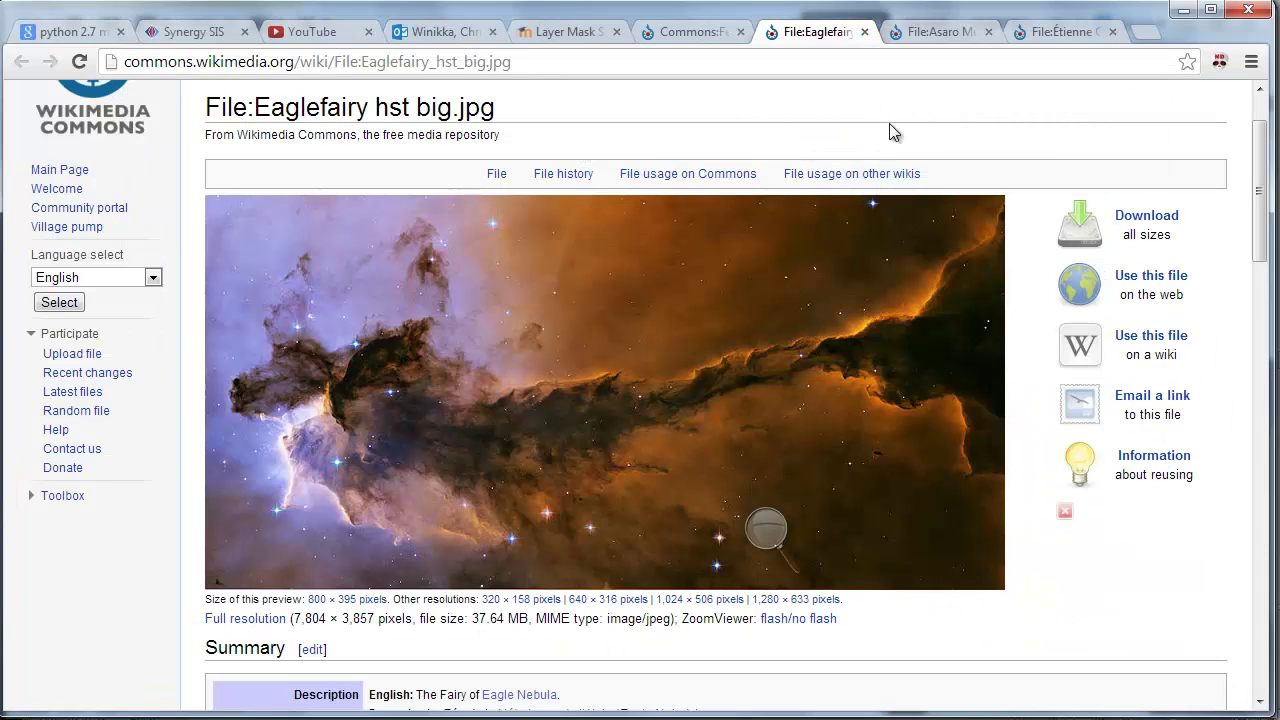
left_click(1060, 33)
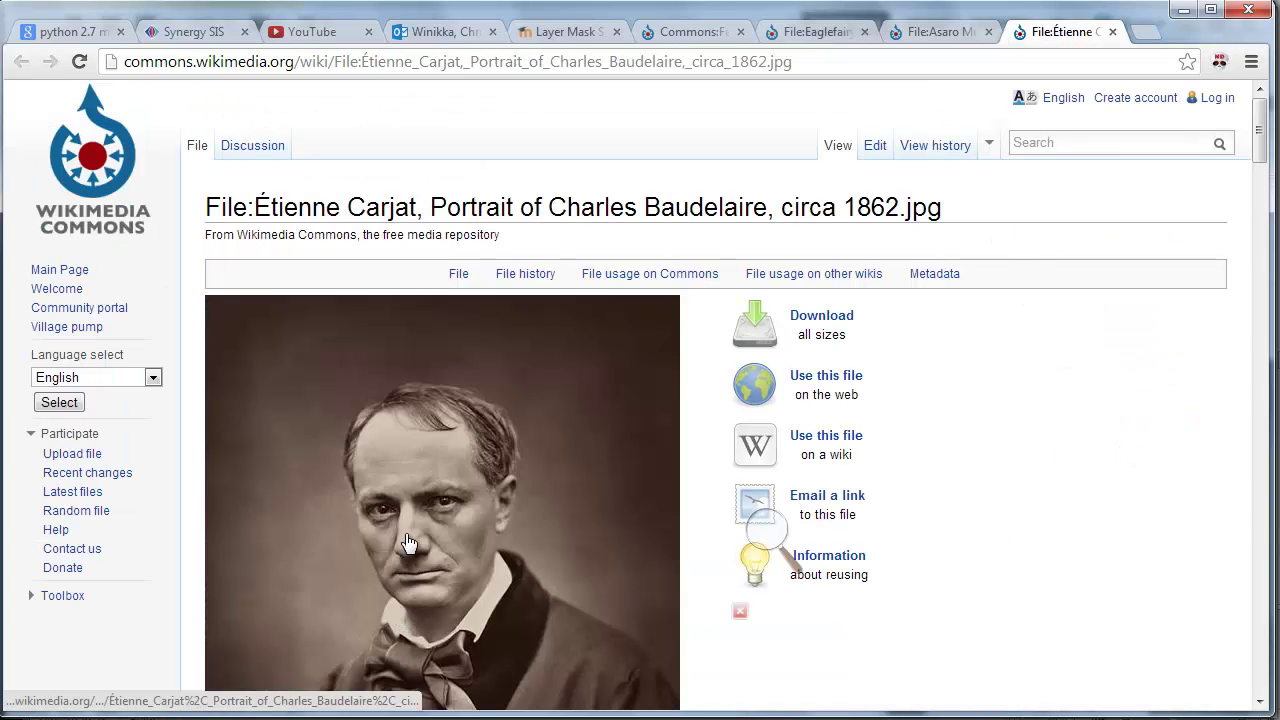
scroll(558, 534, "down", 1)
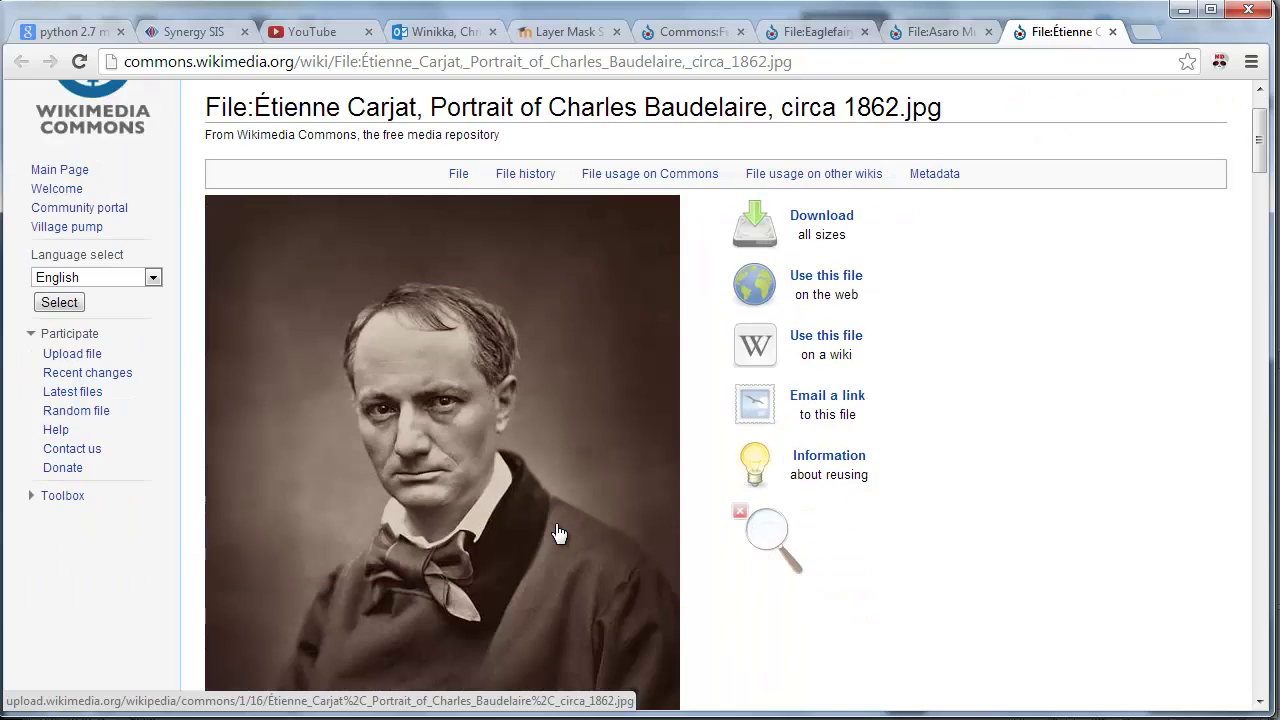
scroll(558, 534, "down", 1)
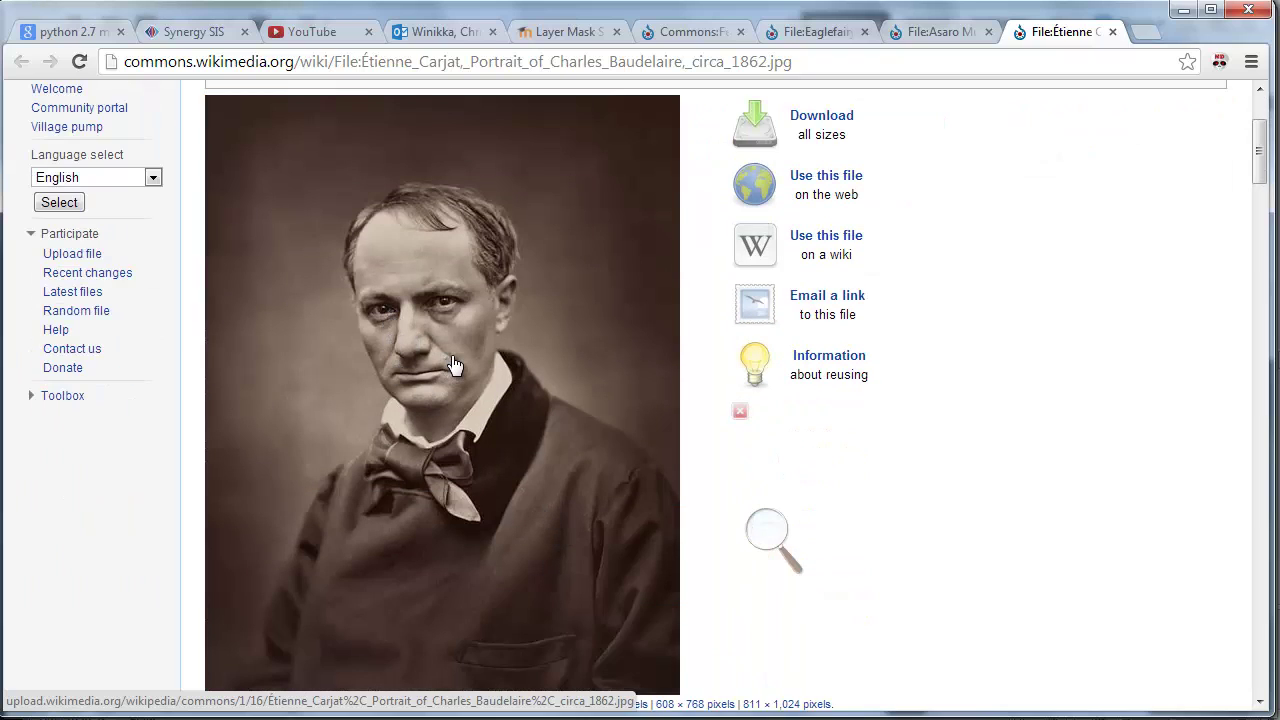
right_click(397, 303)
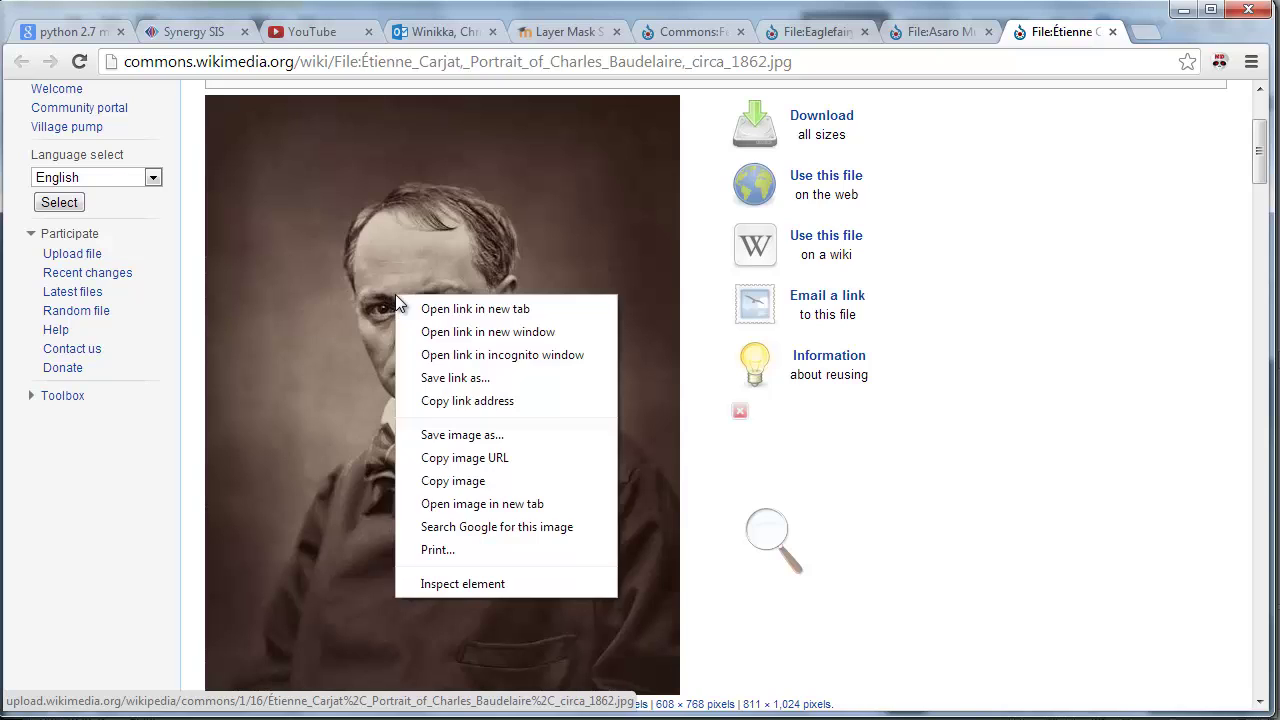
left_click(478, 487)
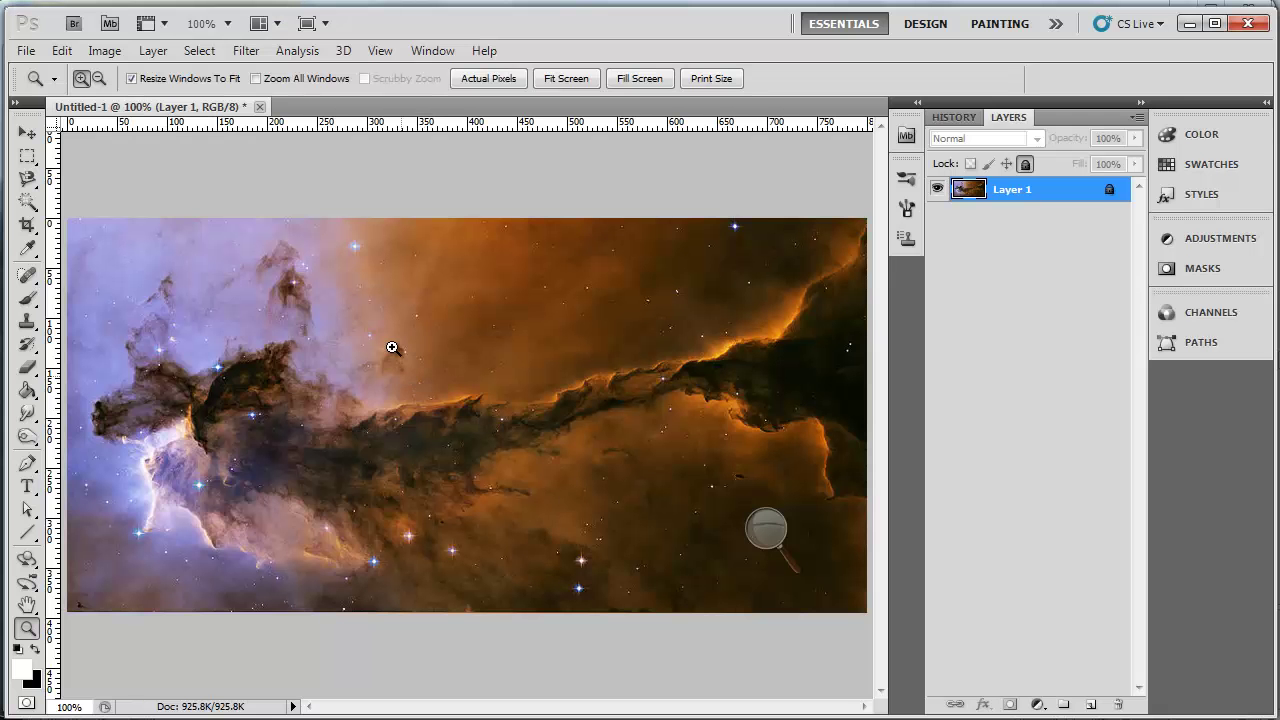
left_click(62, 50)
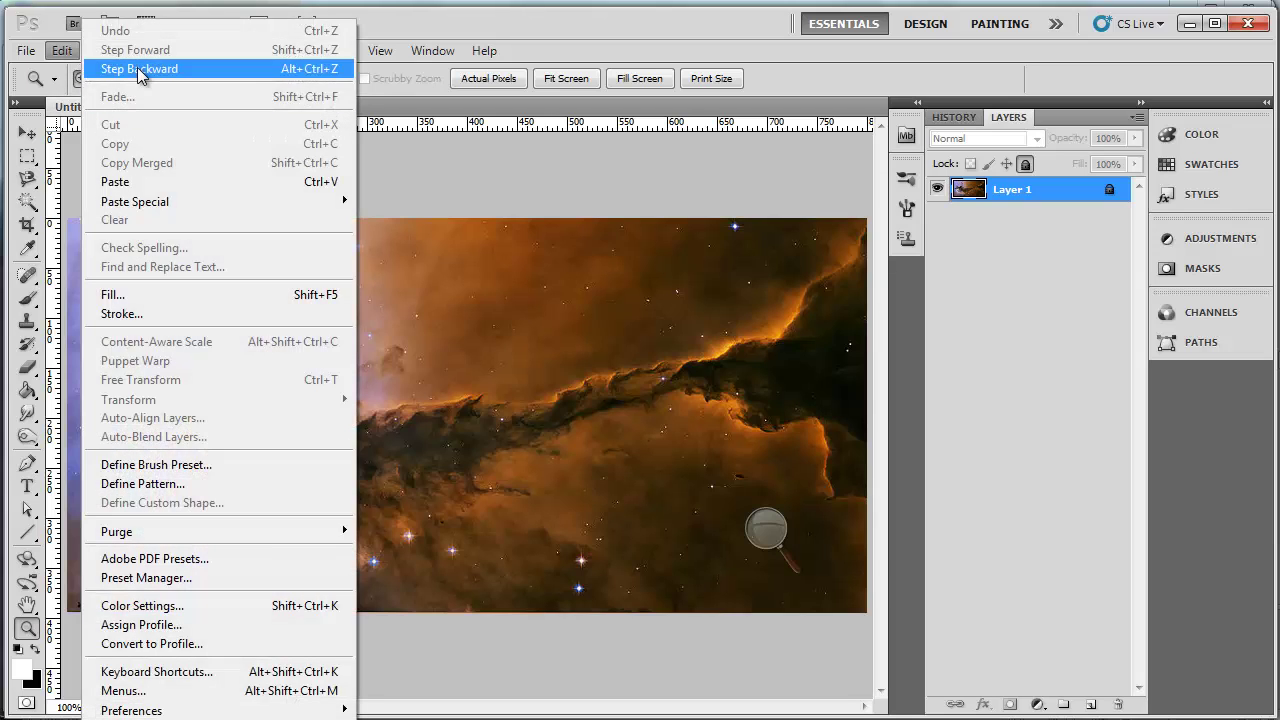
left_click(144, 184)
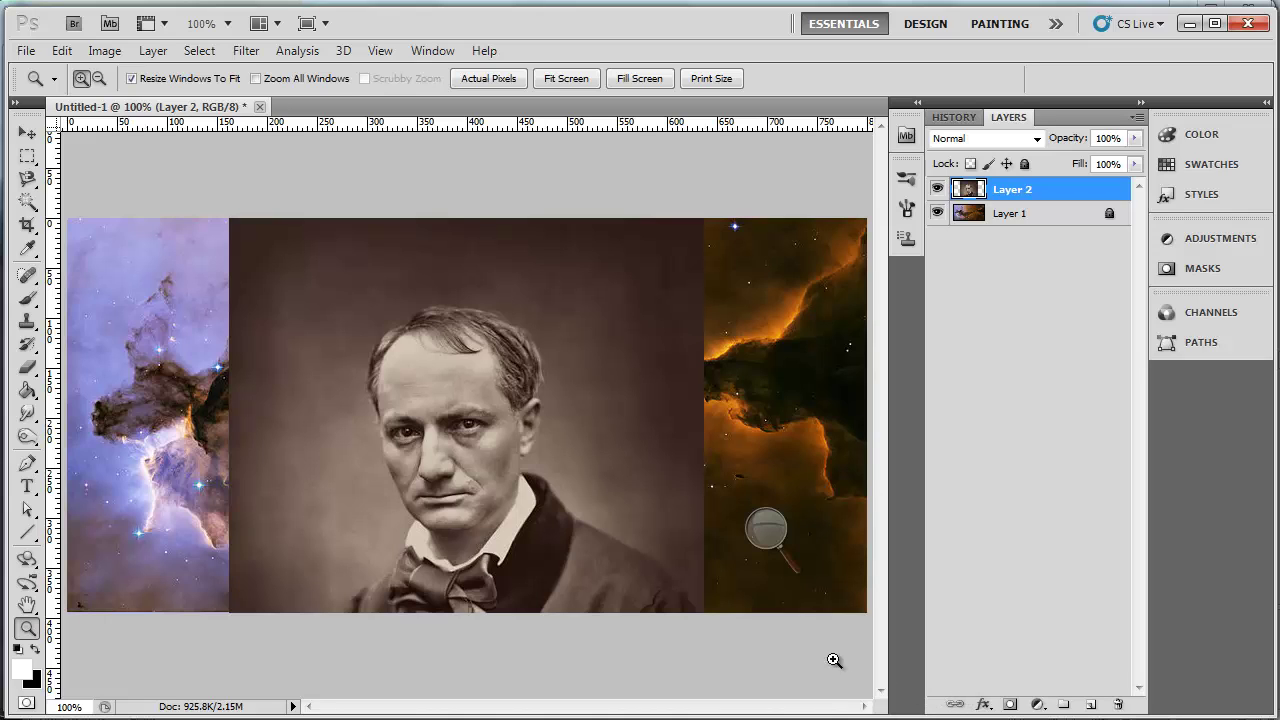
Step: Add a white layer mask to the portrait layer, Layer 2
left_click(781, 546)
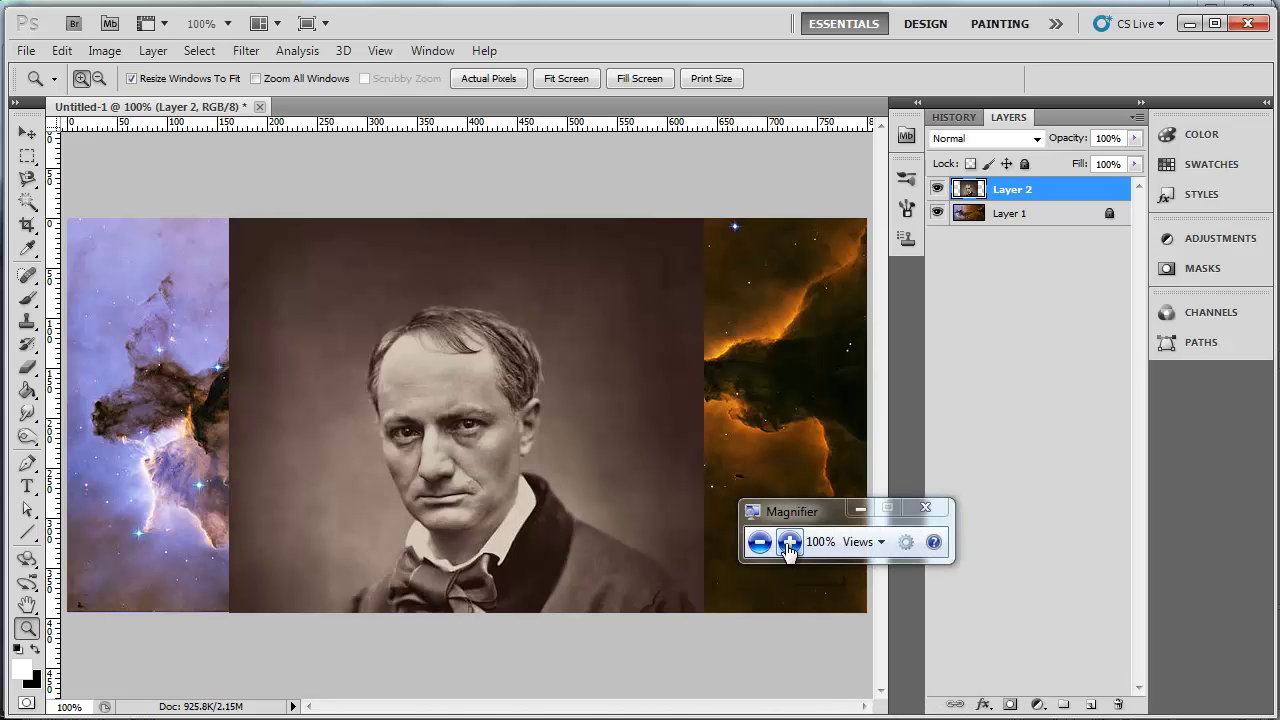
left_click(789, 543)
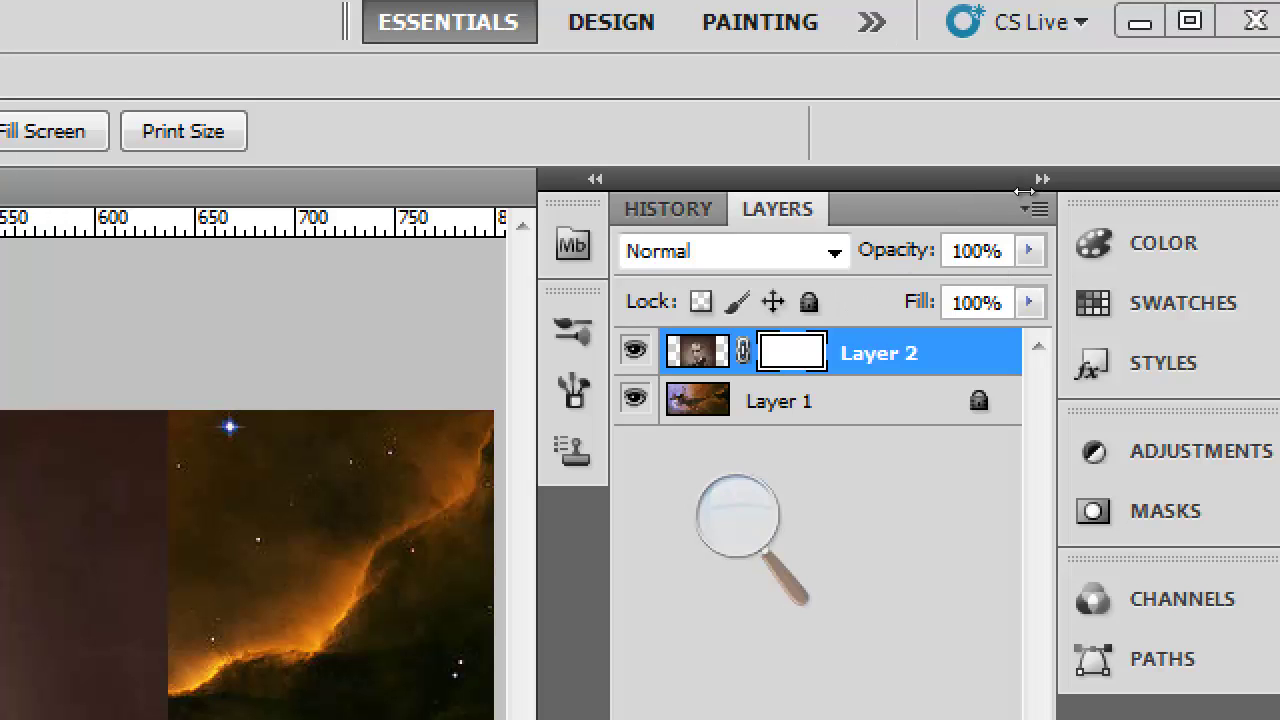
left_click(738, 514)
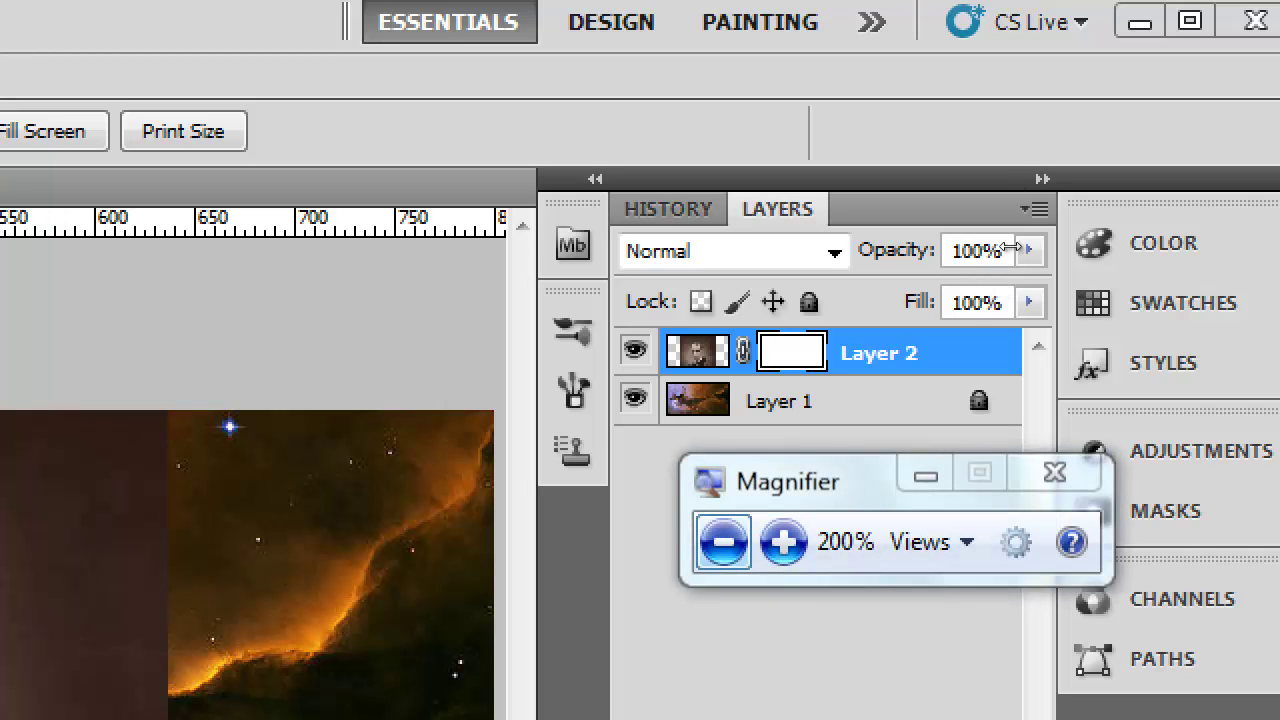
left_click(979, 288)
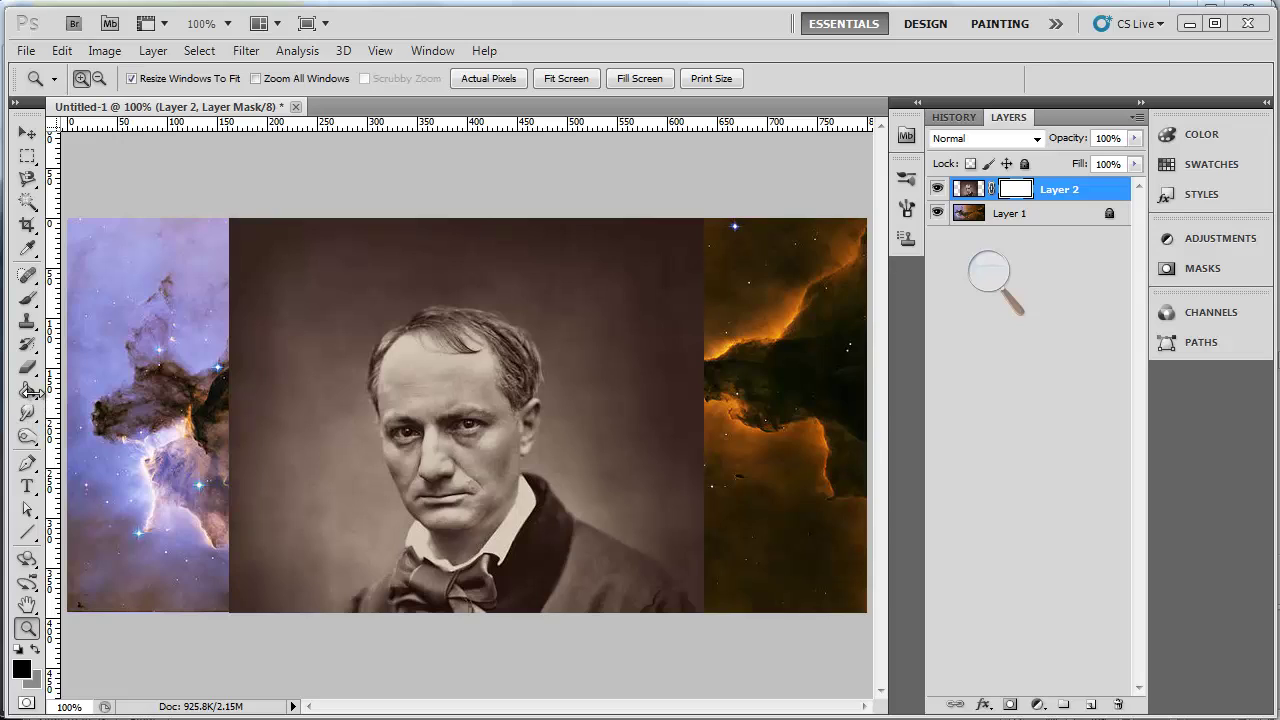
Step: Fill the portrait's layer mask with a white-to-black radial gradient running from the eye outward past the head
left_click_drag(30, 392, 102, 386)
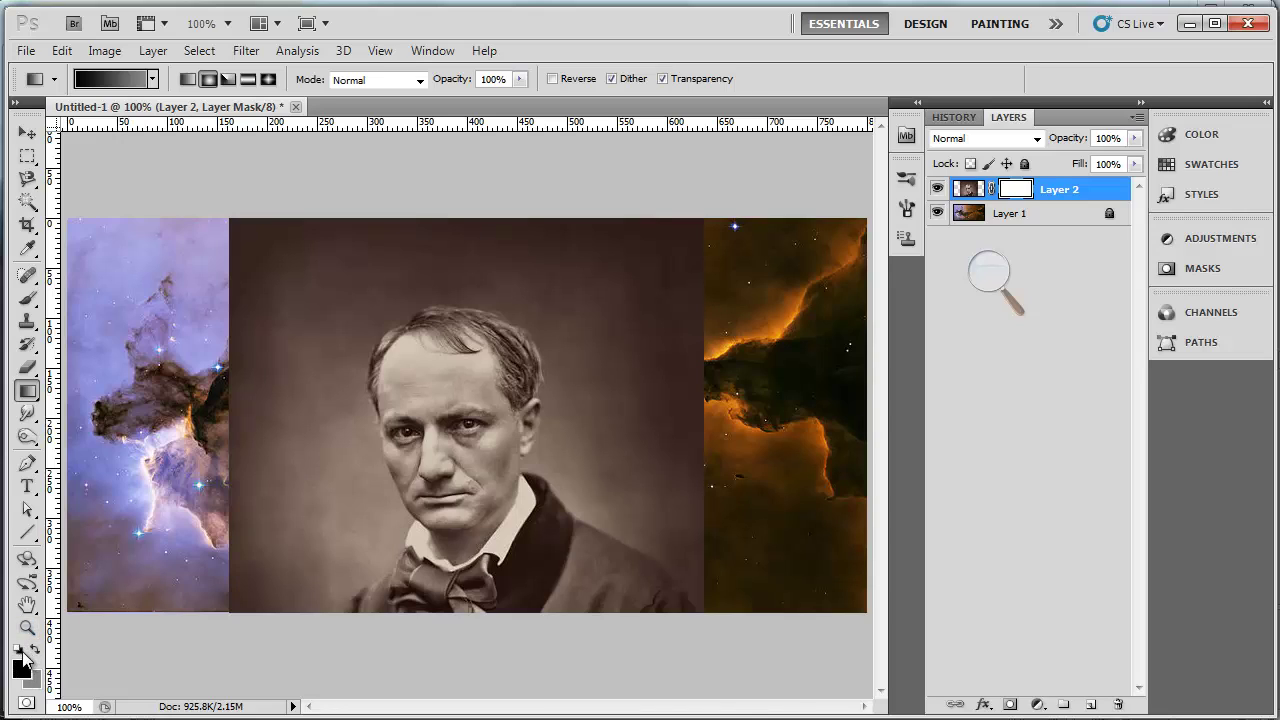
key("x")
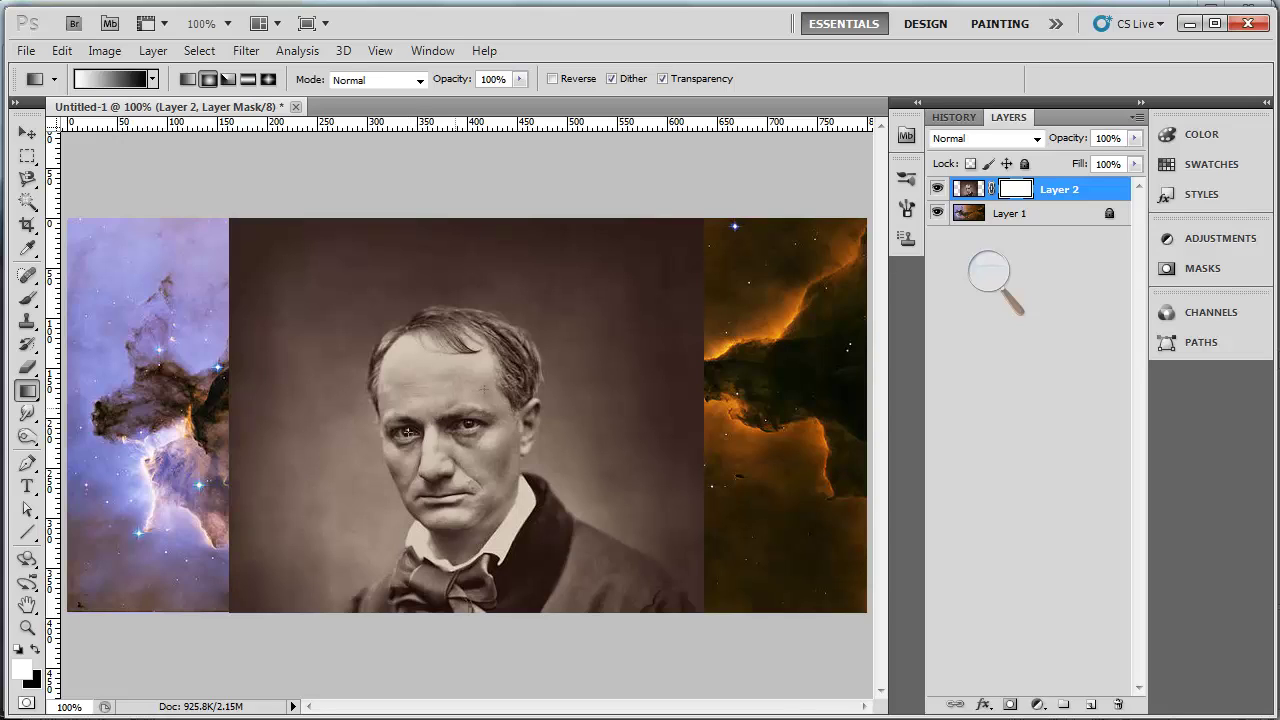
left_click_drag(408, 432, 598, 304)
left_click_drag(598, 304, 598, 304)
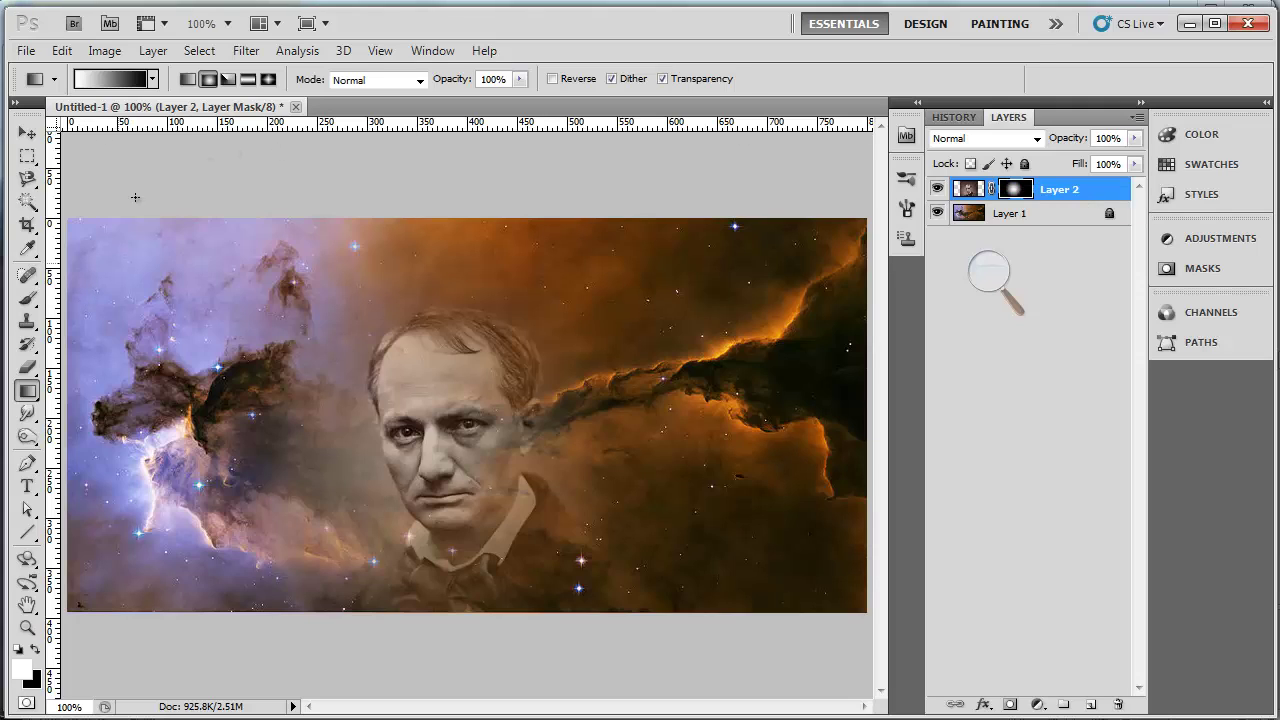
Step: Replace the mask's fill with a short horizontal white-to-black linear gradient across the middle of the portrait's face
left_click(187, 79)
left_click_drag(500, 423, 506, 423)
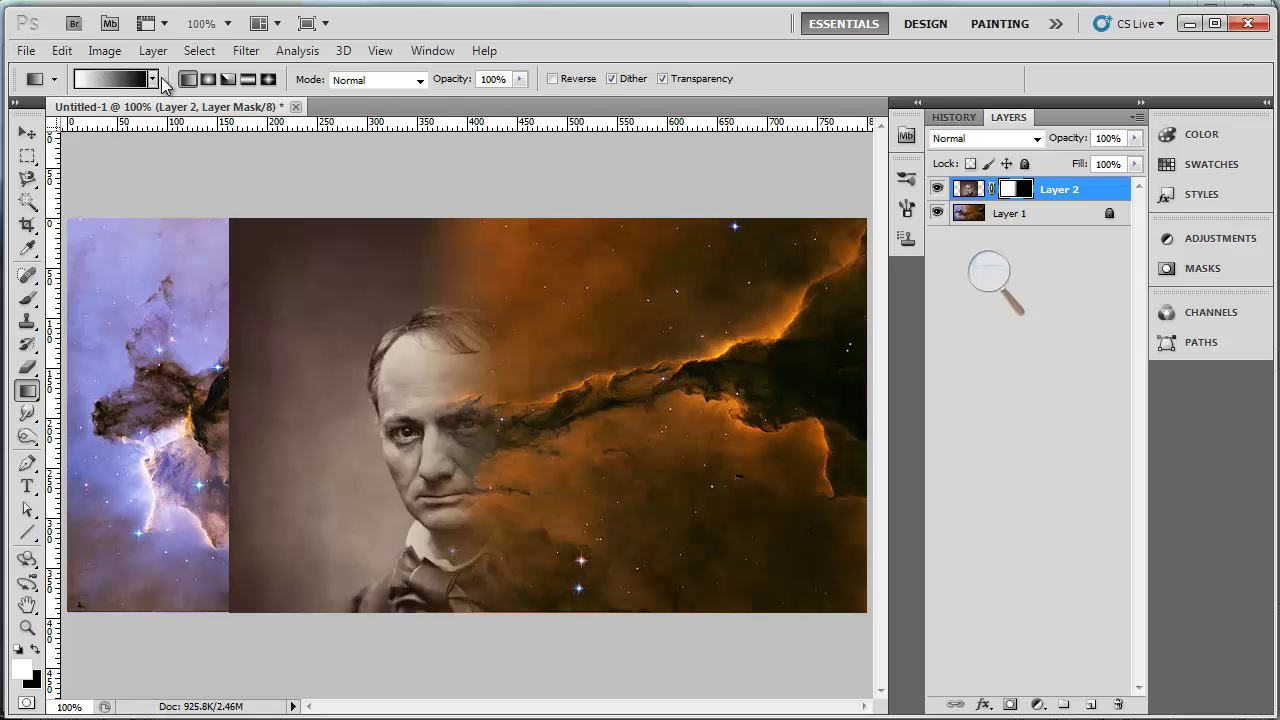
Step: Replace the portrait mask's fill with white-to-black angle gradients starting between the eyes, trying three different directions
left_click(228, 79)
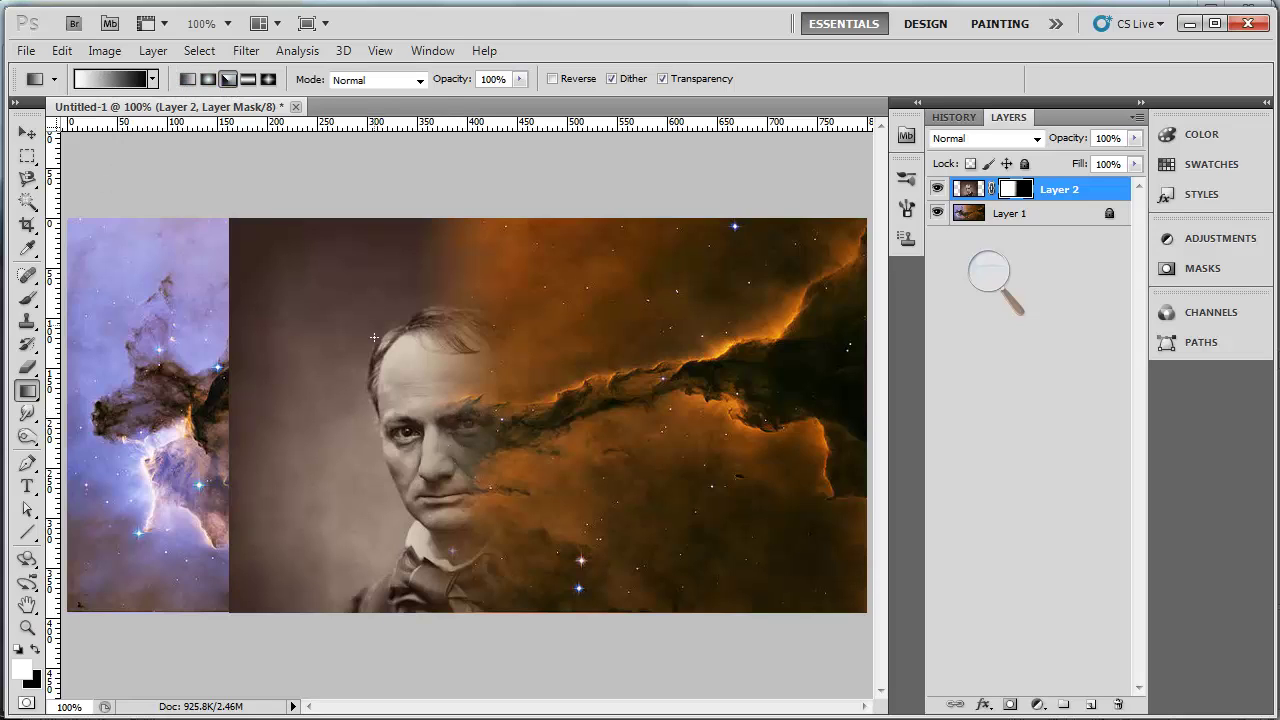
left_click_drag(429, 414, 391, 478)
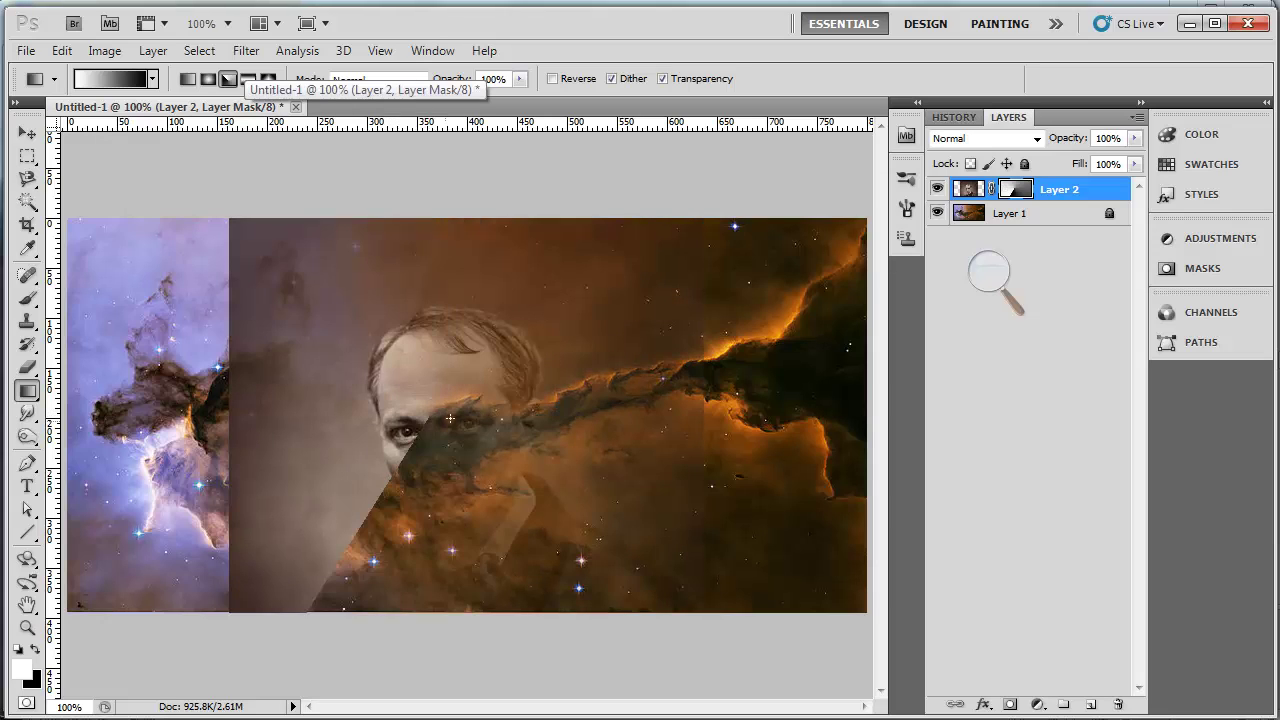
left_click_drag(450, 430, 283, 545)
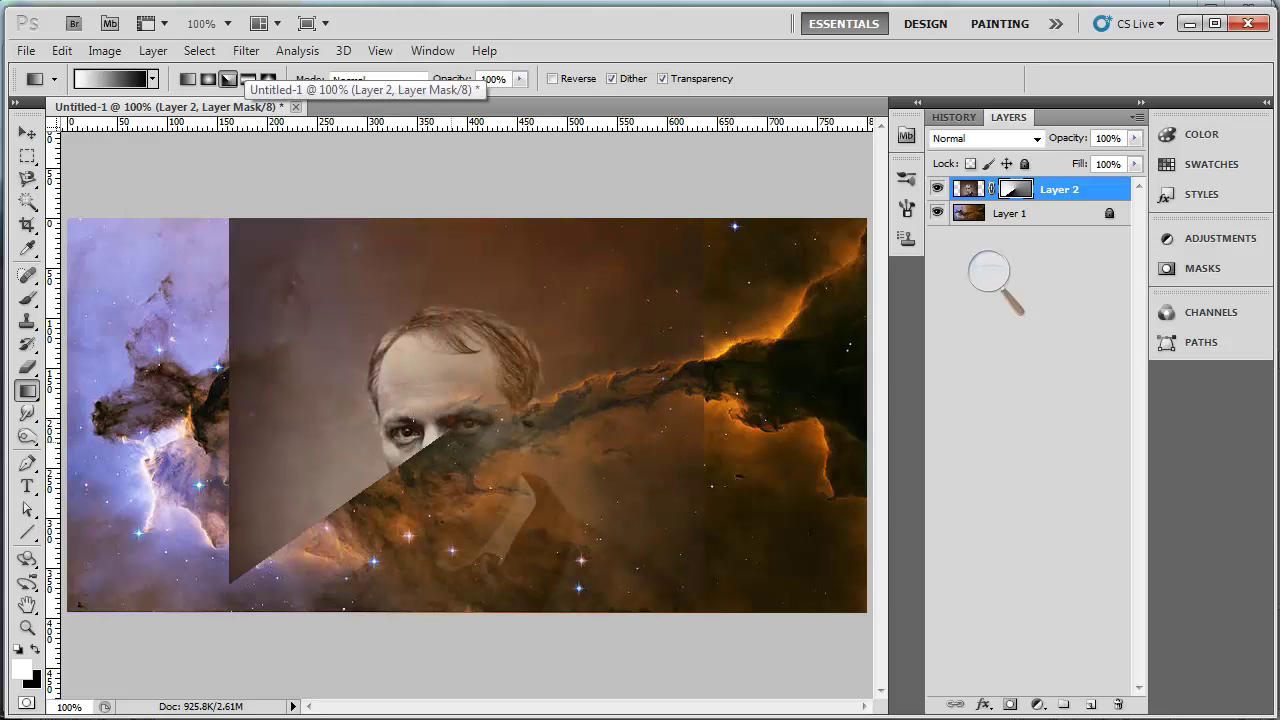
left_click_drag(452, 444, 296, 347)
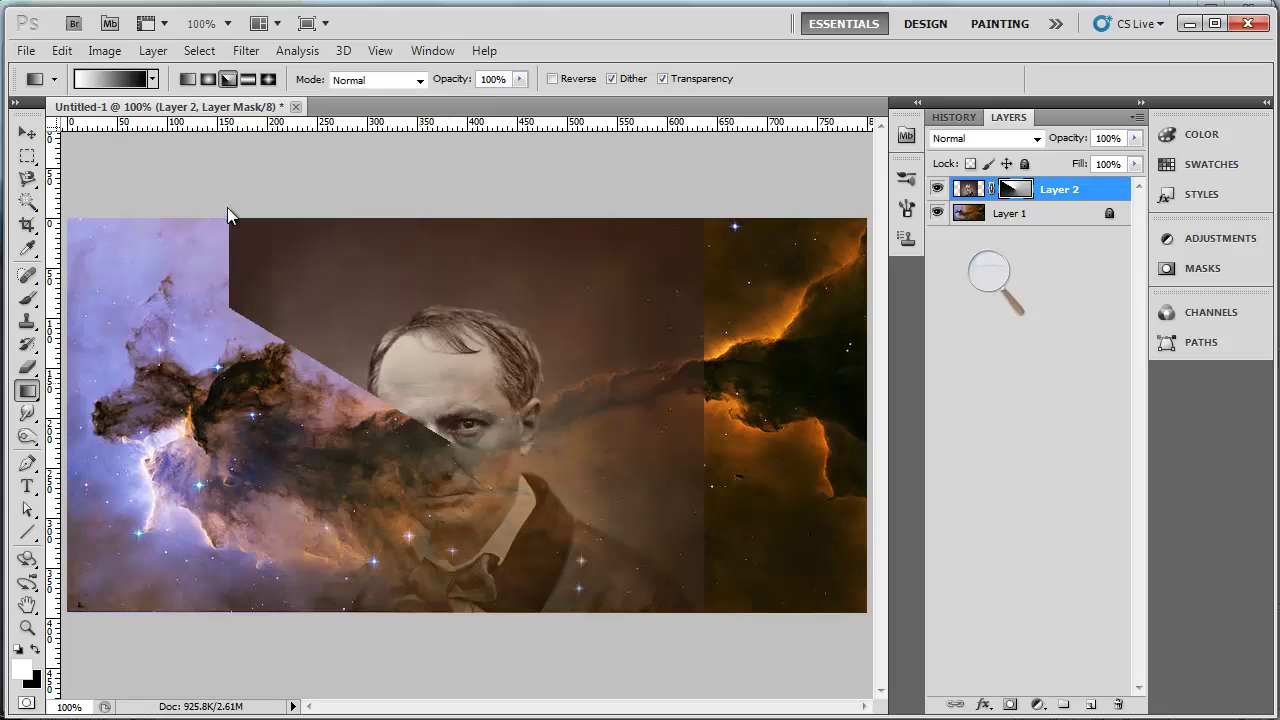
Step: Replace the mask's fill with a short vertical reflected gradient starting between the eyes, leaving a narrow band across the face
left_click(248, 79)
left_click_drag(448, 433, 449, 485)
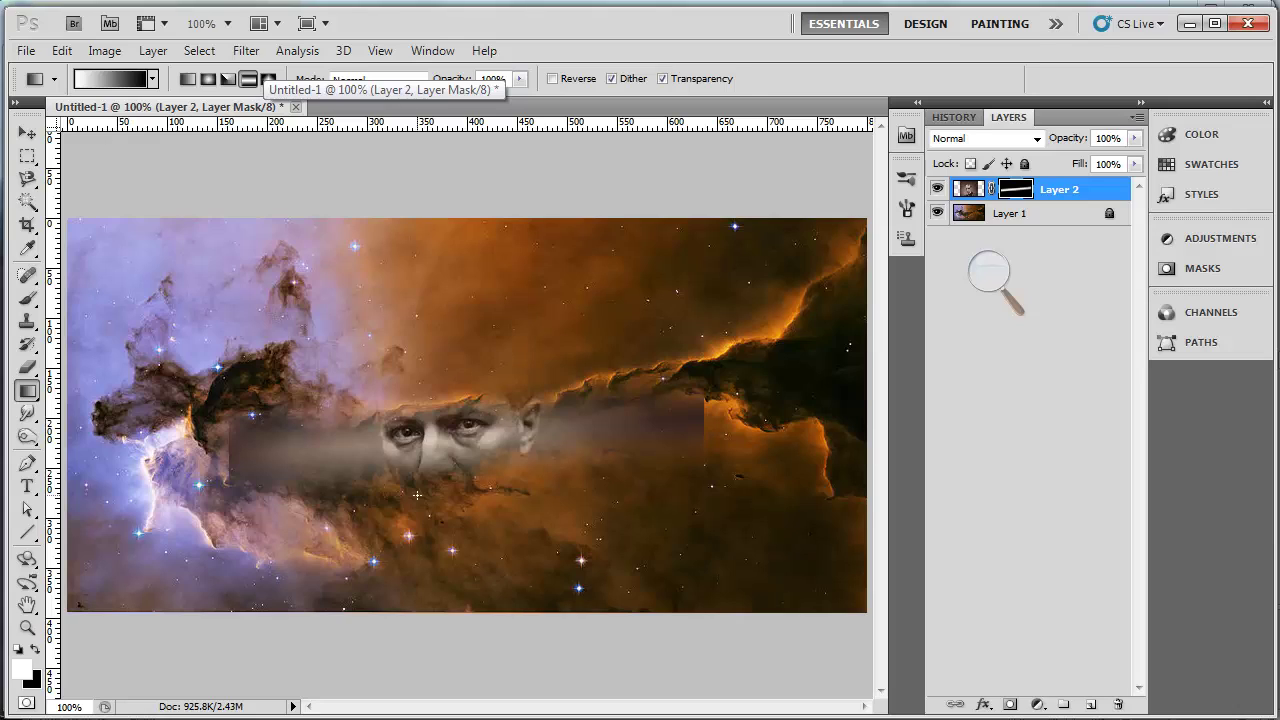
left_click(209, 82)
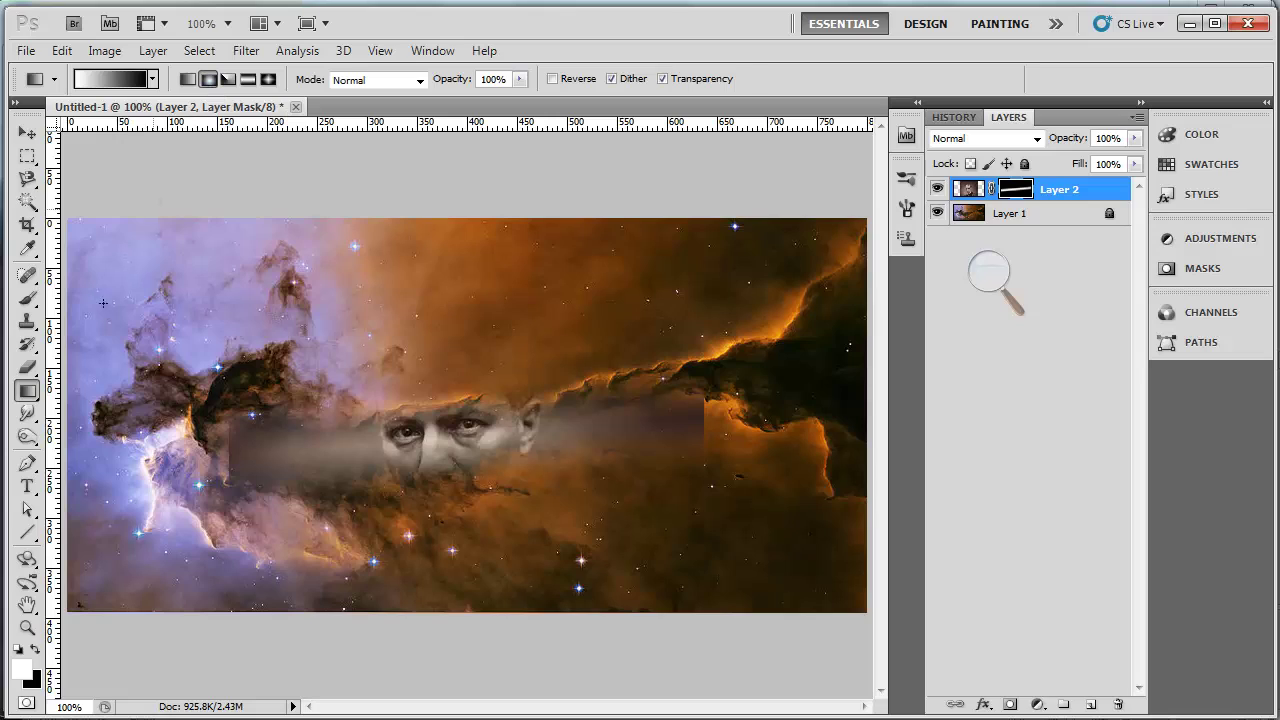
Step: Paint black on the mask with the 65 px soft brush to hide the portrait band on both sides of the eyes
left_click(27, 302)
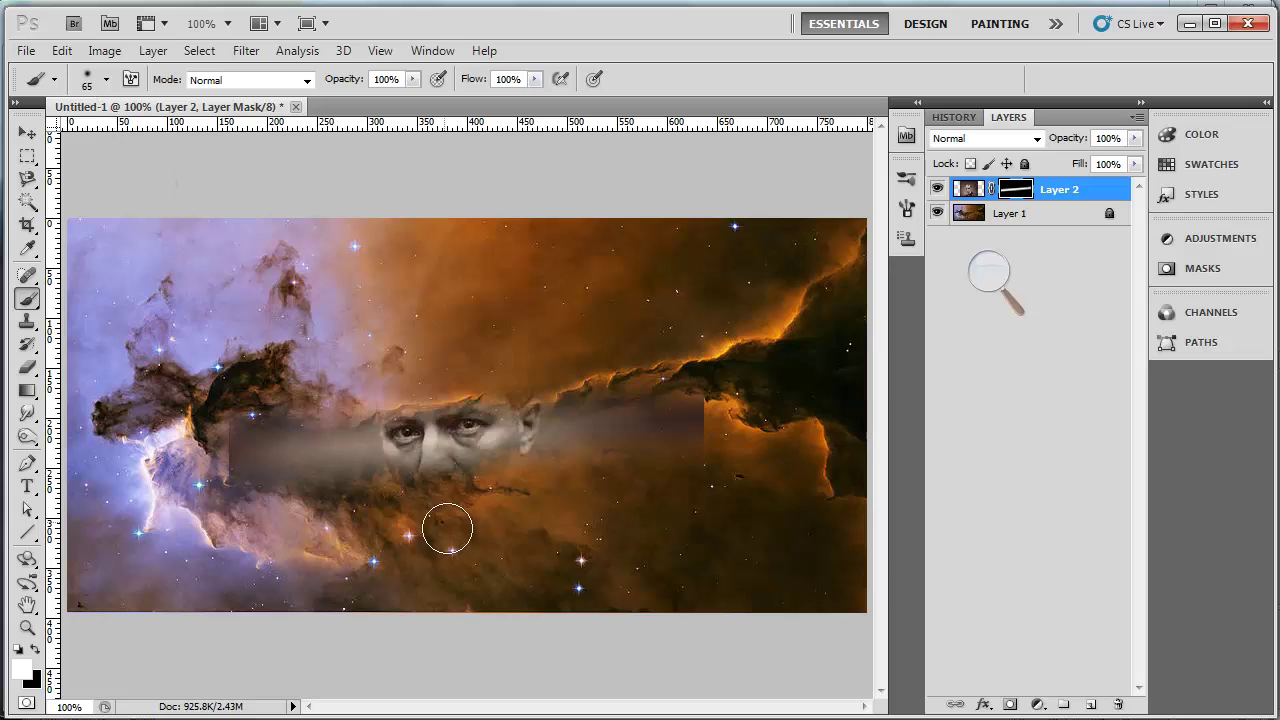
left_click(35, 650)
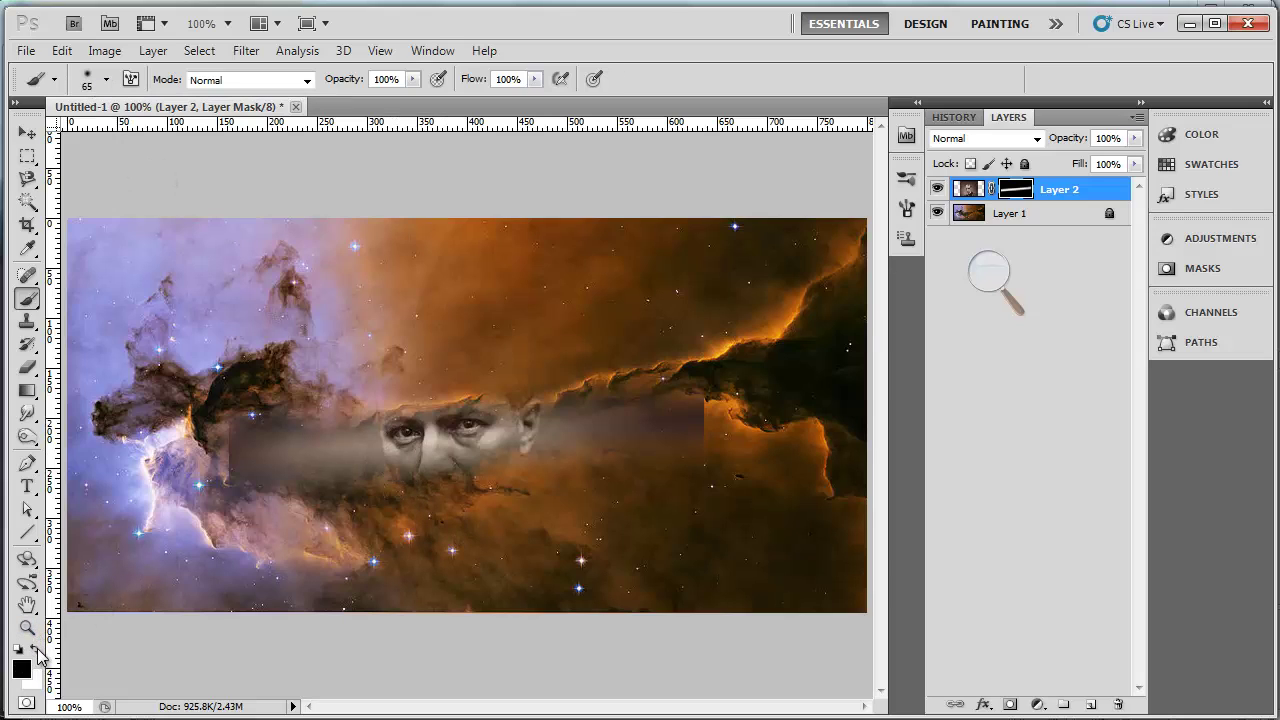
mouse_move(243, 463)
left_mouse_down()
mouse_move(228, 424)
mouse_move(223, 502)
mouse_move(238, 415)
mouse_move(246, 524)
mouse_move(268, 393)
mouse_move(295, 514)
mouse_move(301, 407)
mouse_move(333, 496)
mouse_move(363, 412)
left_mouse_up()
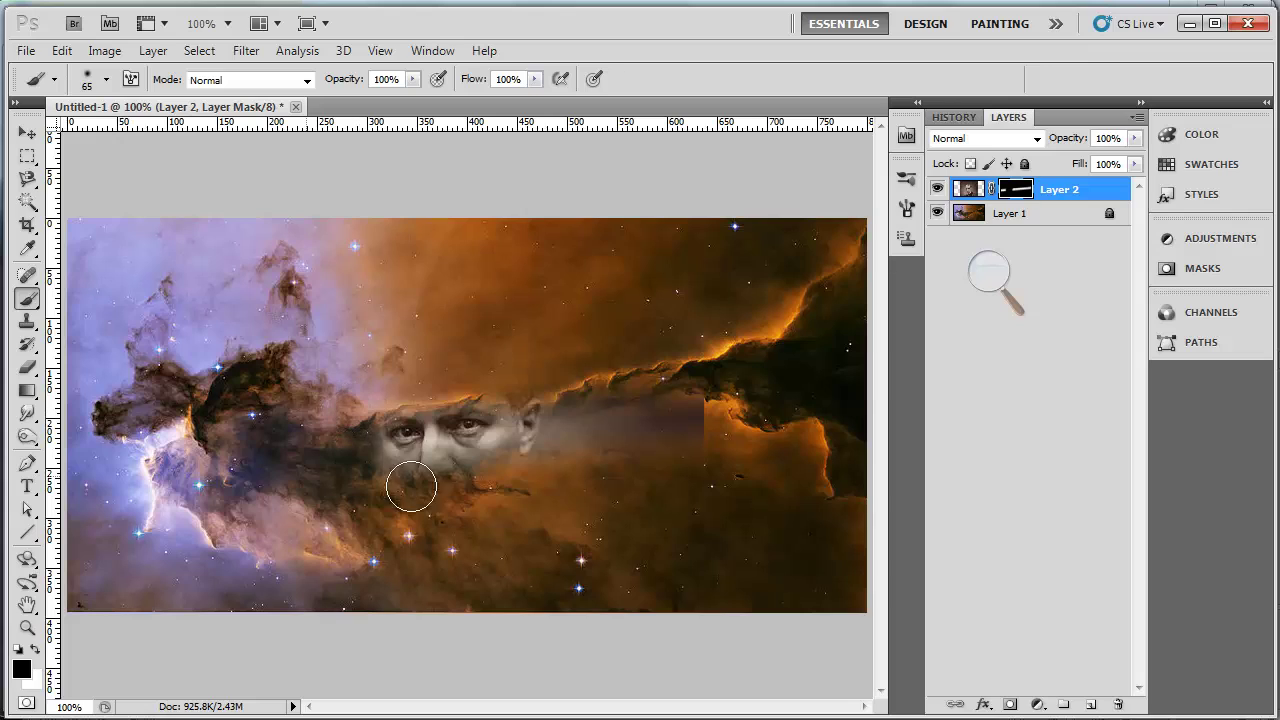
mouse_move(557, 437)
left_mouse_down()
mouse_move(569, 417)
mouse_move(565, 454)
mouse_move(689, 431)
mouse_move(697, 406)
mouse_move(611, 394)
mouse_move(594, 433)
mouse_move(546, 451)
mouse_move(374, 480)
mouse_move(500, 489)
mouse_move(566, 442)
left_mouse_up()
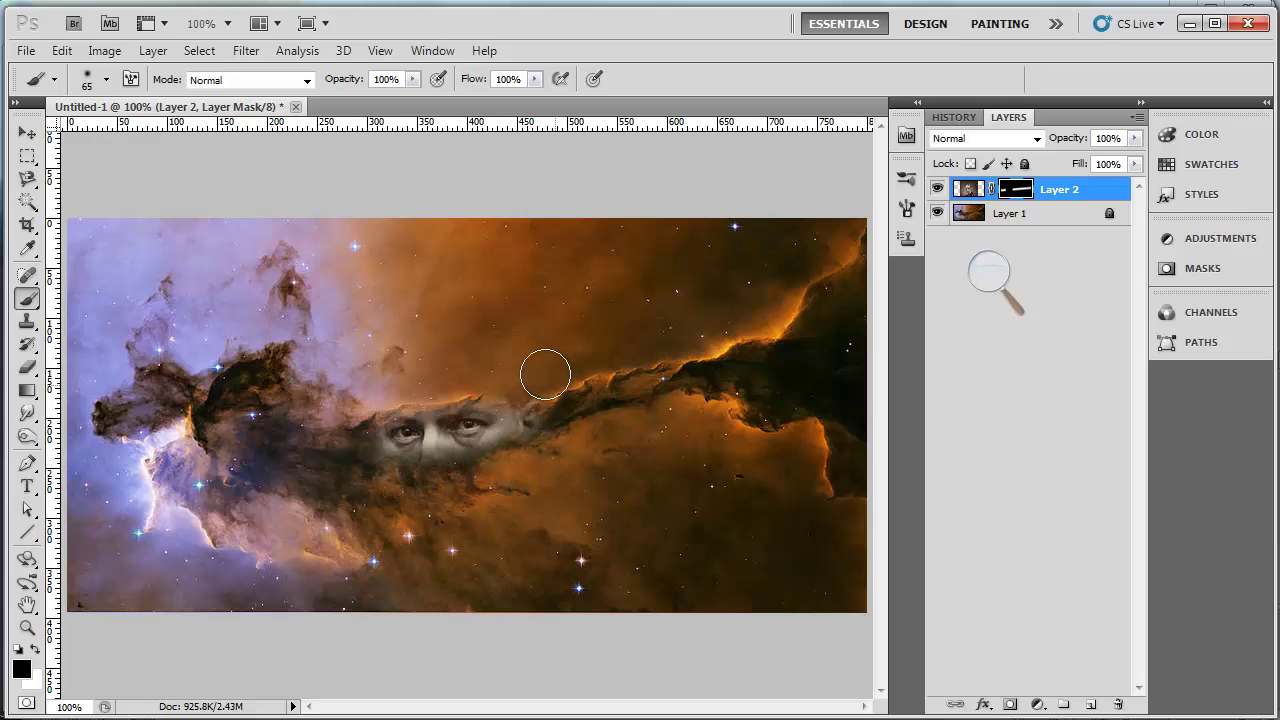
left_click_drag(318, 398, 285, 468)
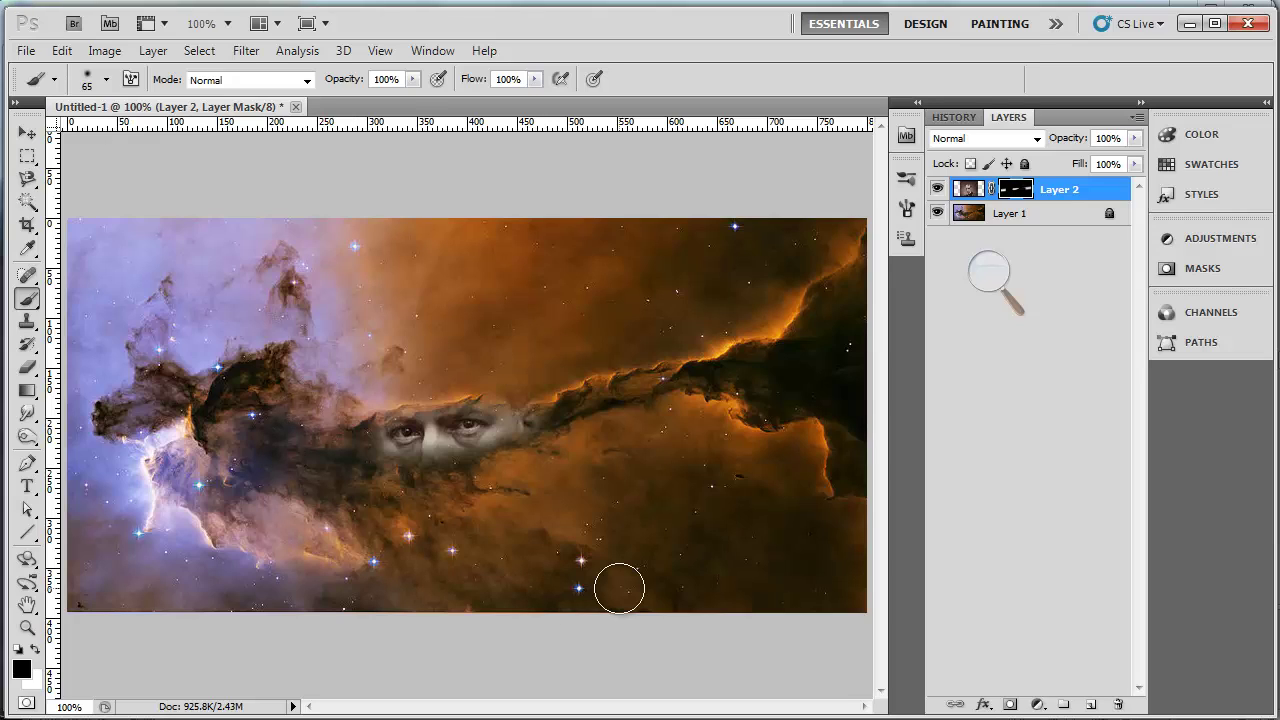
Step: Paint over both eyes on the mask in black to hide them, and paint them back in white
mouse_move(505, 436)
left_mouse_down()
mouse_move(453, 424)
mouse_move(443, 437)
mouse_move(463, 423)
left_mouse_up()
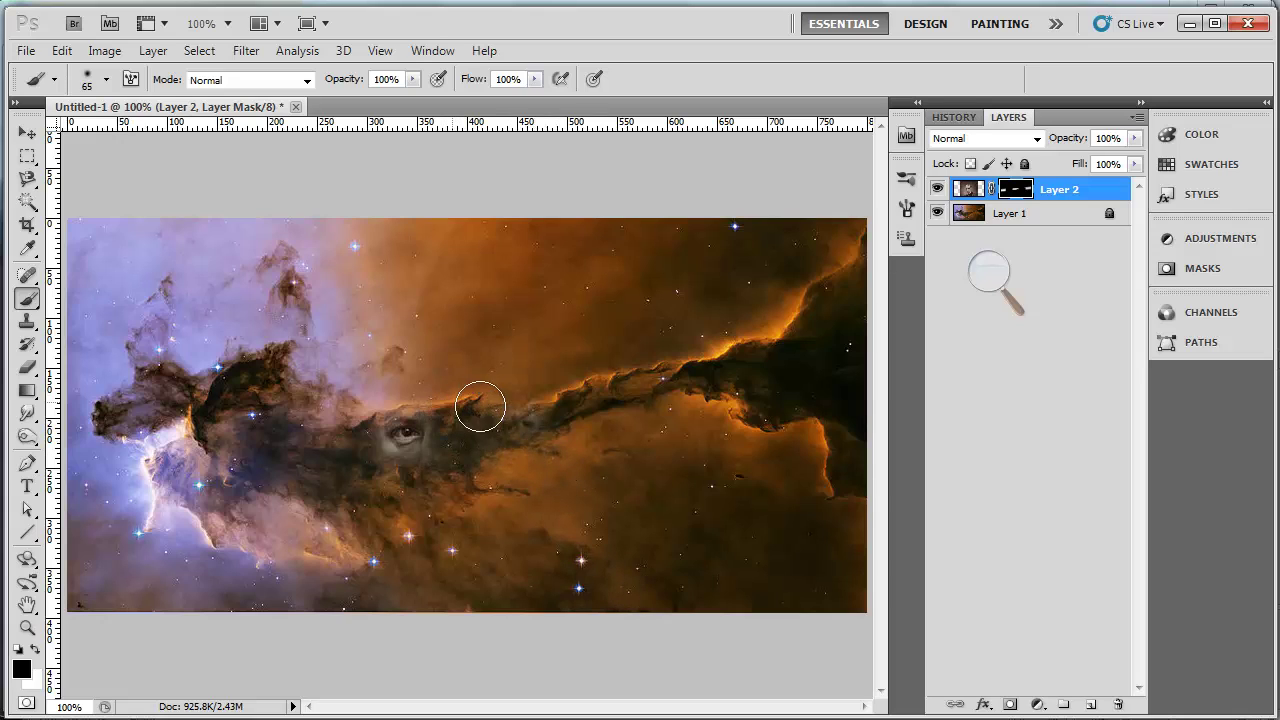
left_click(36, 649)
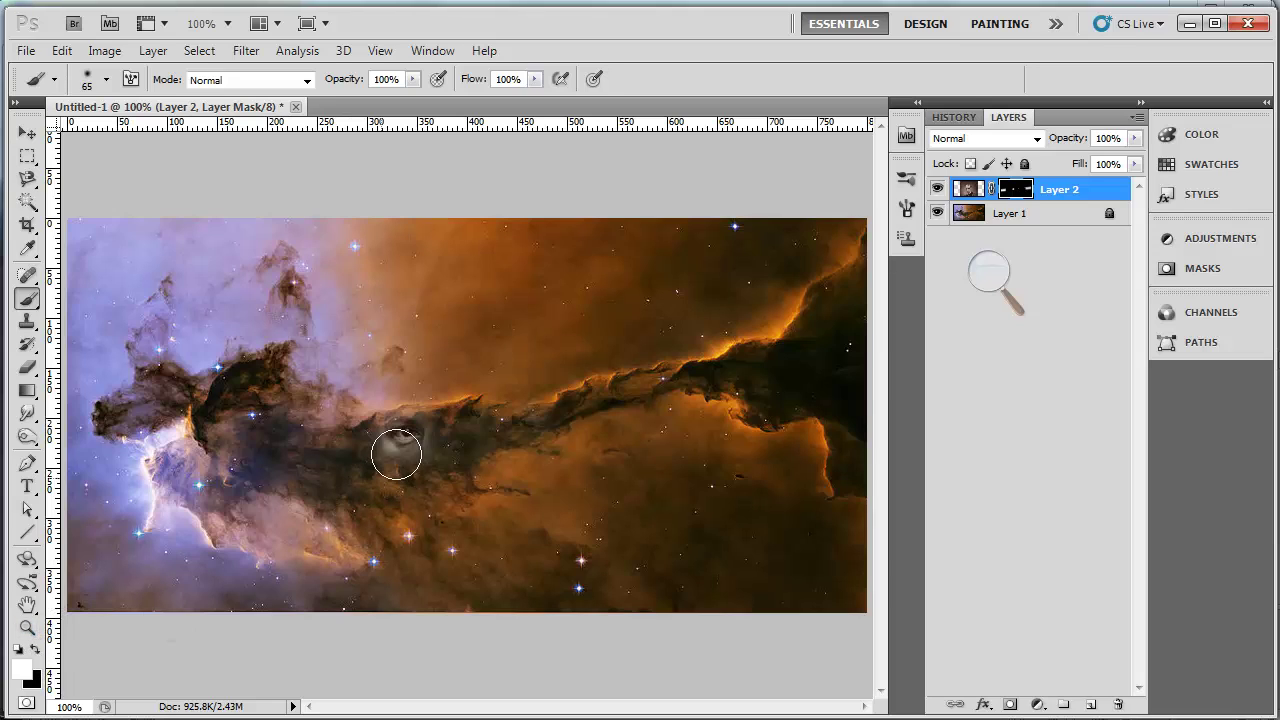
left_click_drag(395, 437, 481, 427)
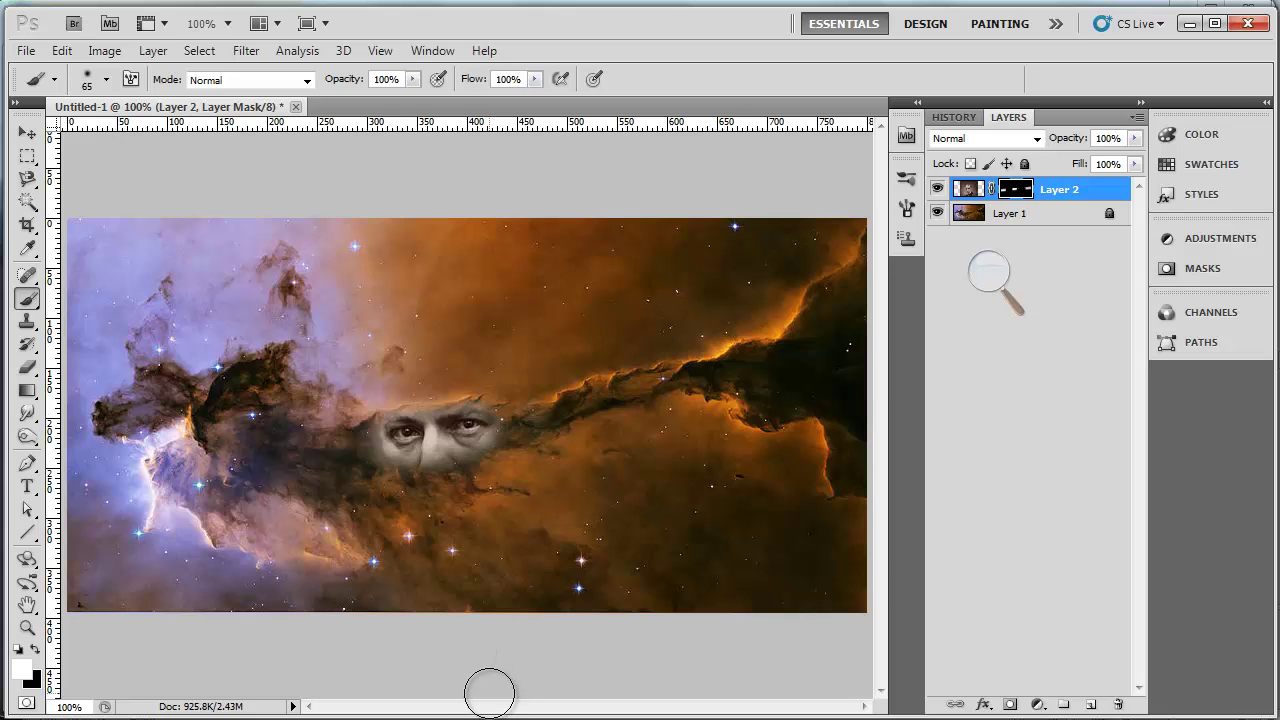
Step: Set the foreground color to light grey #c0baba and paint over the eyes and surrounding area on the mask
left_click(24, 669)
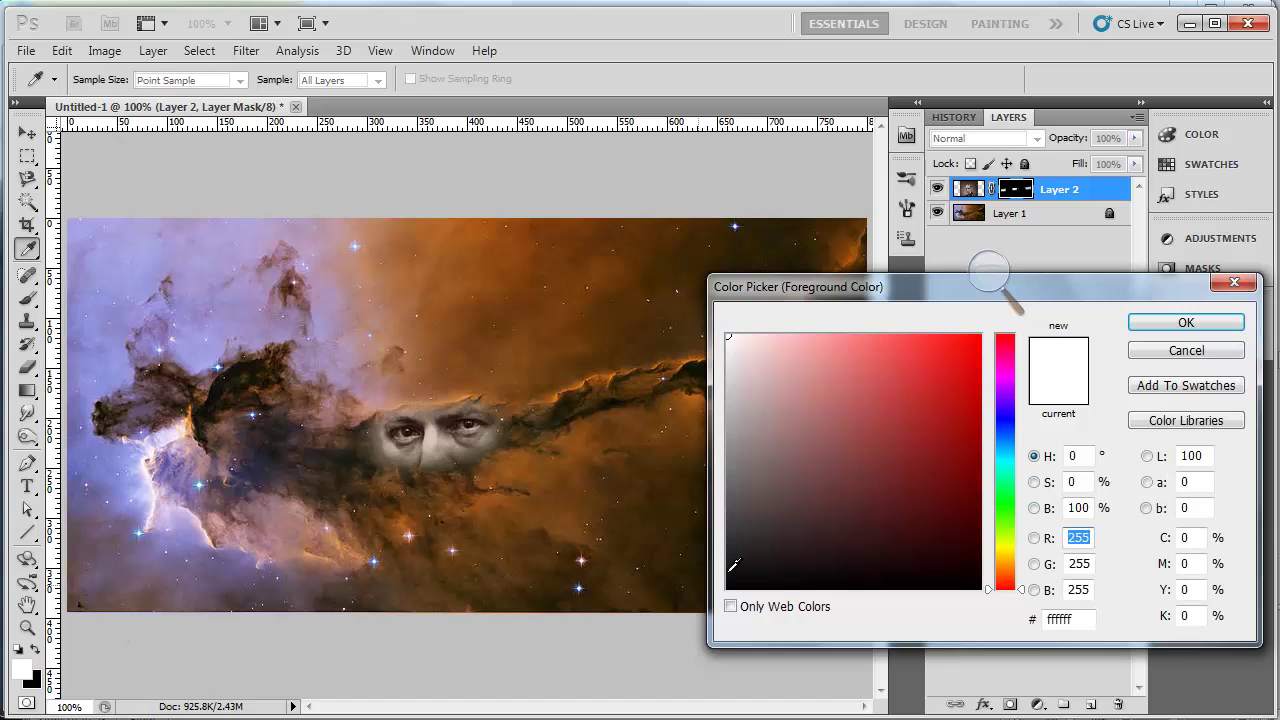
left_click(734, 397)
left_click(1185, 322)
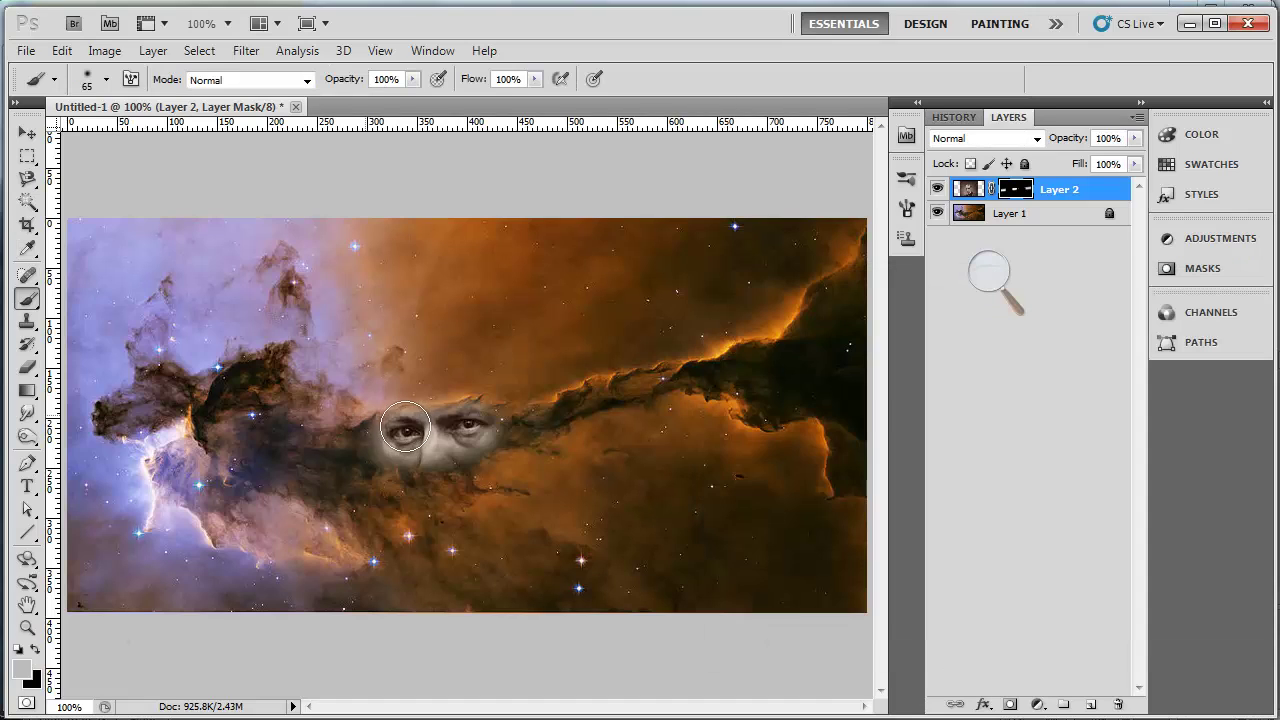
mouse_move(405, 431)
left_mouse_down()
mouse_move(521, 437)
mouse_move(415, 433)
mouse_move(424, 420)
mouse_move(477, 425)
left_mouse_up()
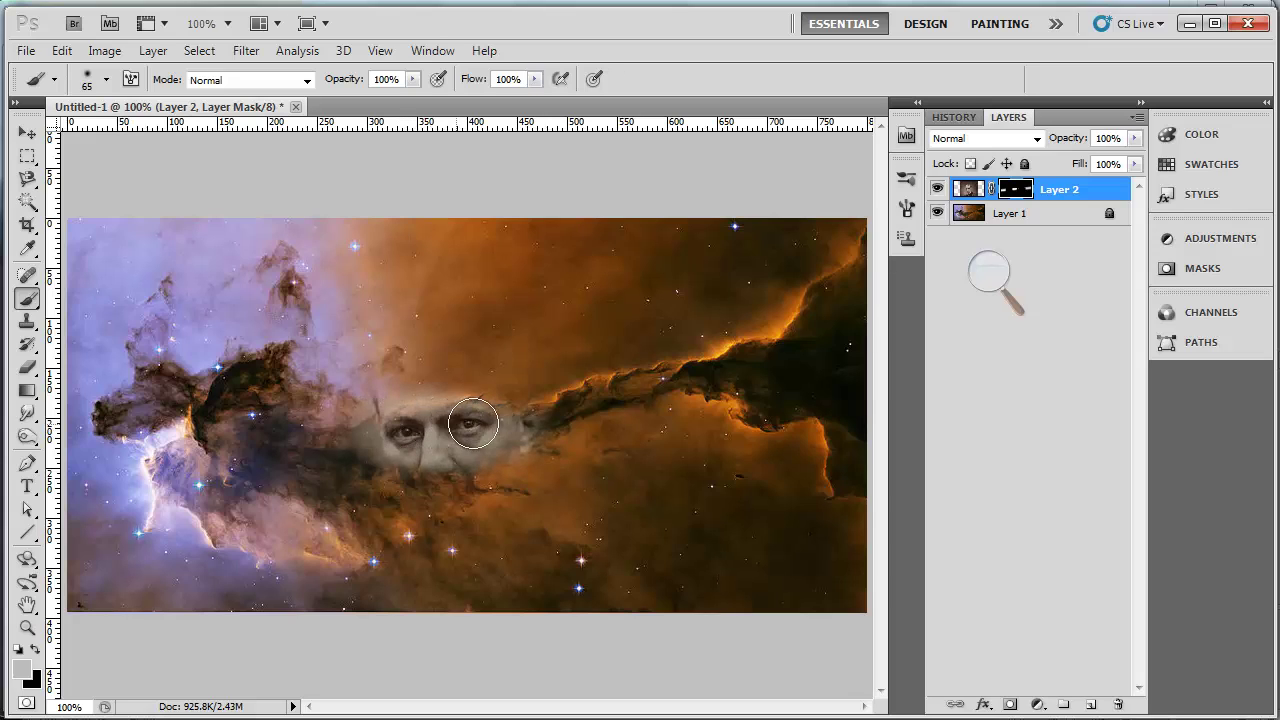
Step: Set the foreground color to dark grey #686262 and paint over the eyes on the mask to fade them further
left_click(27, 672)
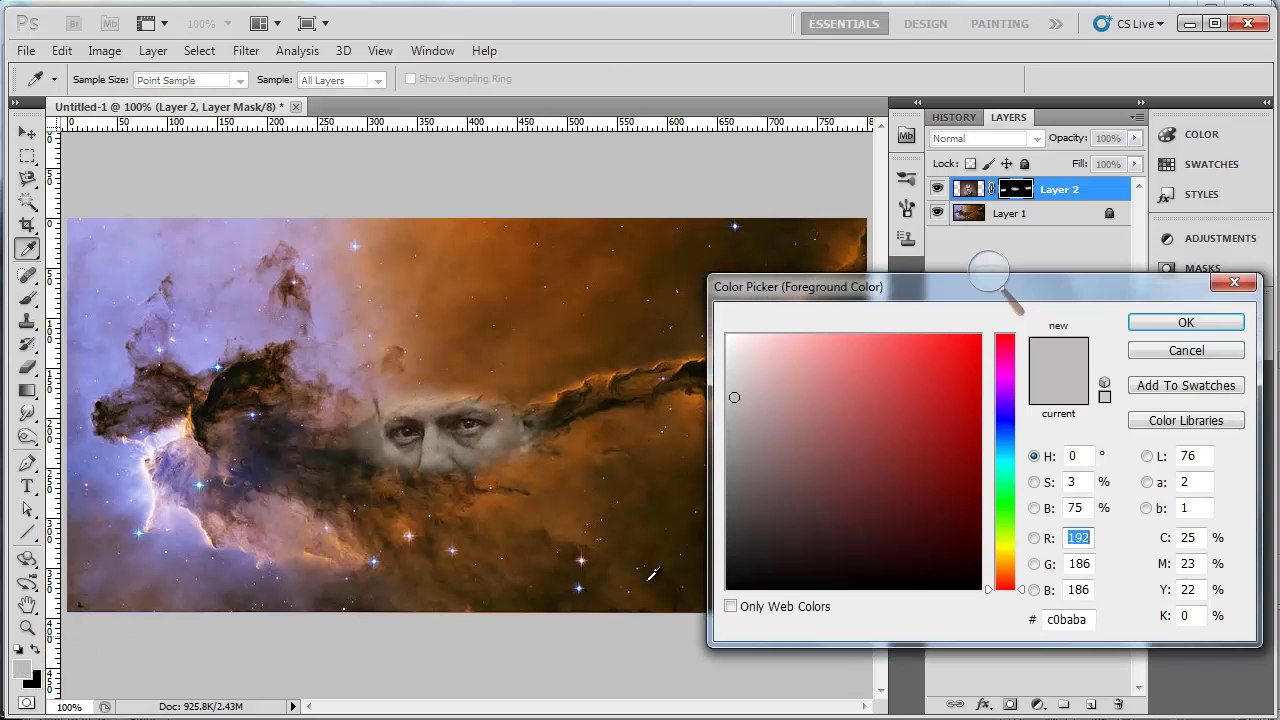
left_click(741, 487)
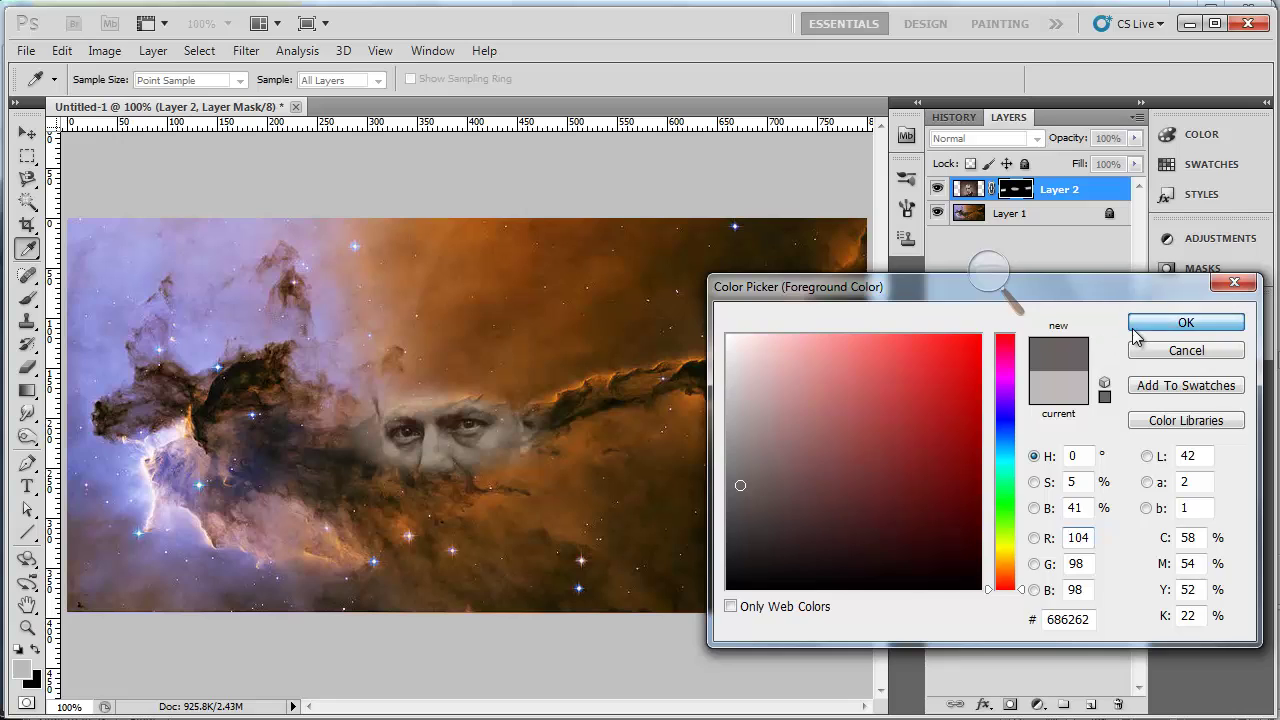
left_click(1186, 322)
mouse_move(480, 423)
left_mouse_down()
mouse_move(392, 431)
mouse_move(500, 430)
mouse_move(461, 452)
mouse_move(419, 452)
mouse_move(400, 425)
mouse_move(432, 402)
mouse_move(477, 402)
mouse_move(507, 423)
mouse_move(454, 512)
mouse_move(487, 548)
left_mouse_up()
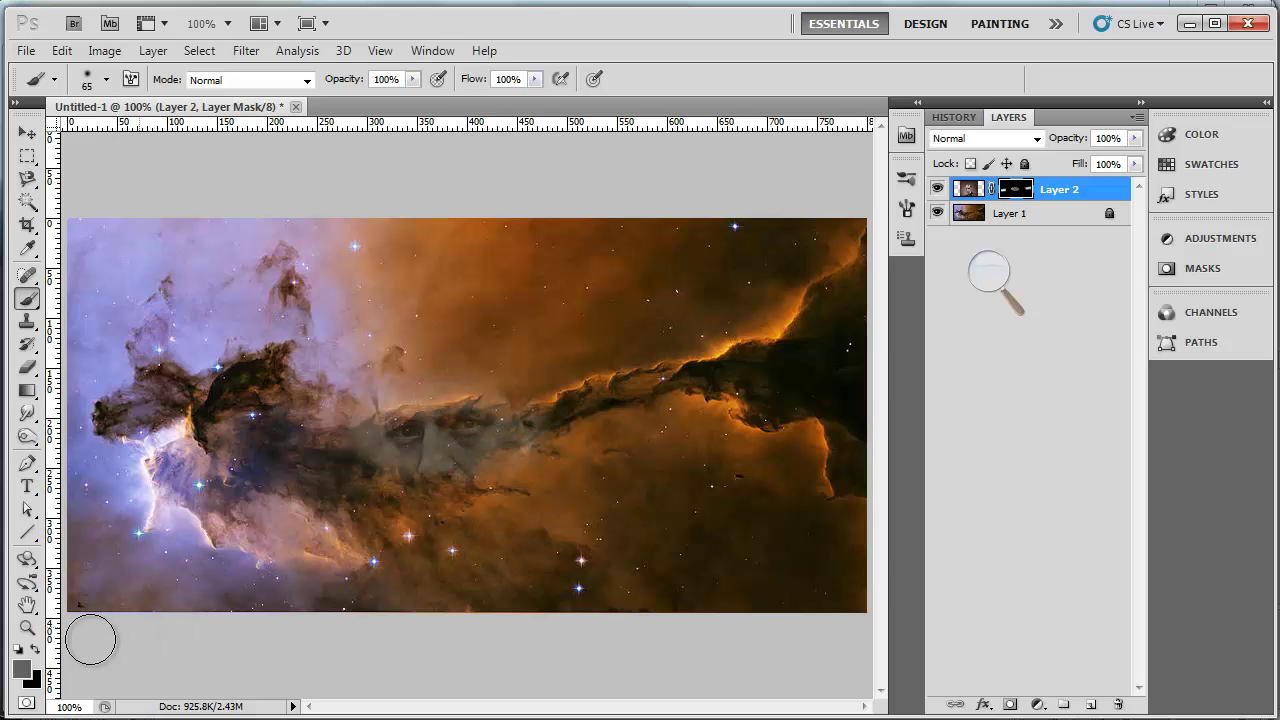
Step: Set the foreground color to red #b22828 with the layer mask active, and recheck it in the Color Picker
left_click(28, 671)
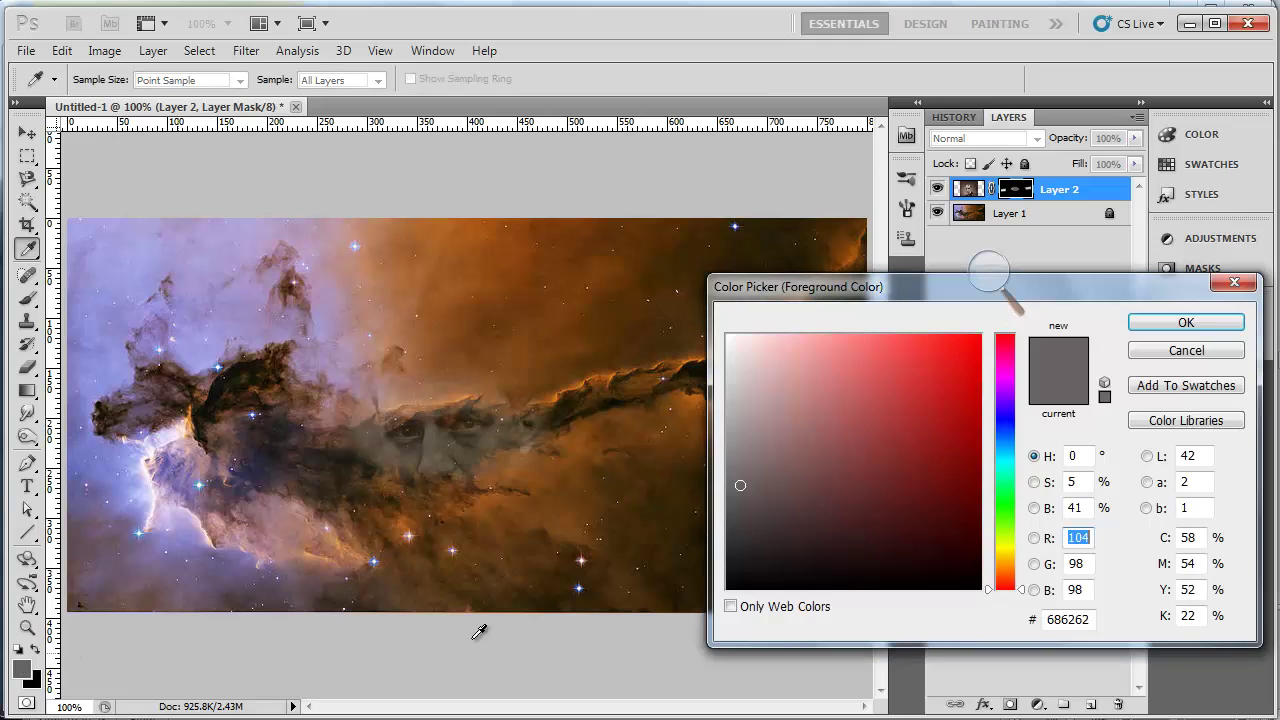
left_click(923, 411)
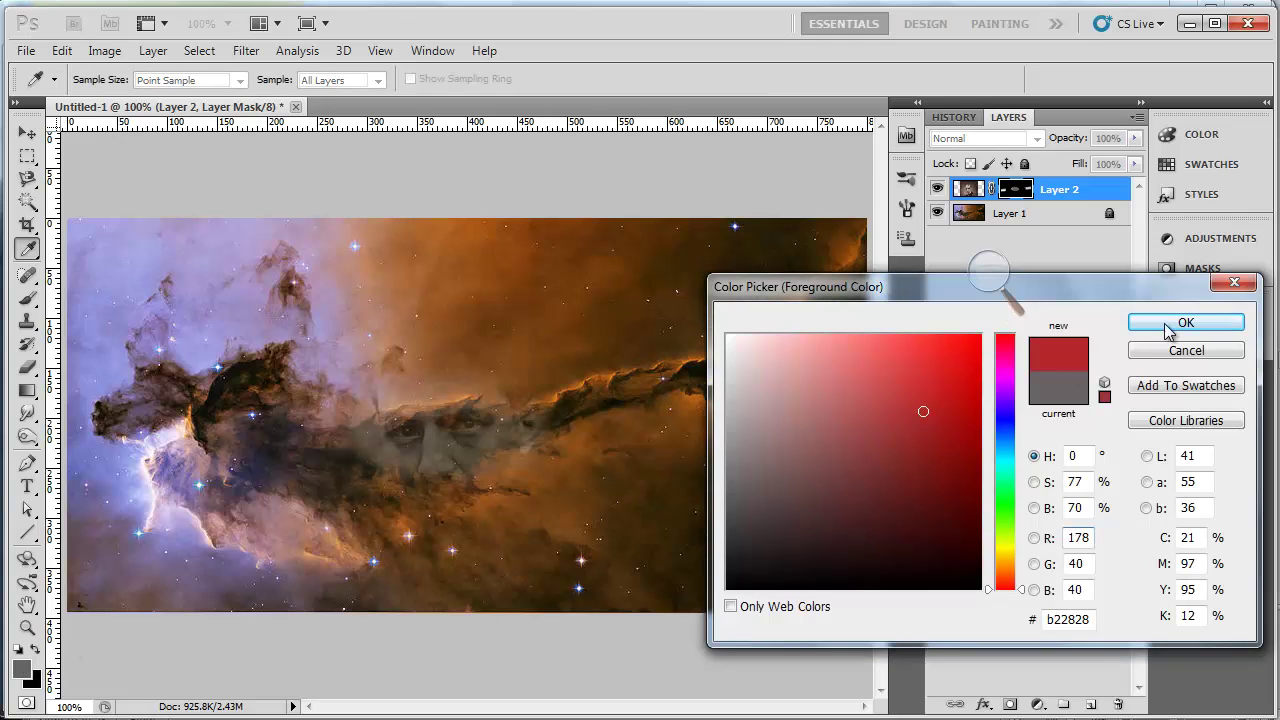
left_click(1186, 350)
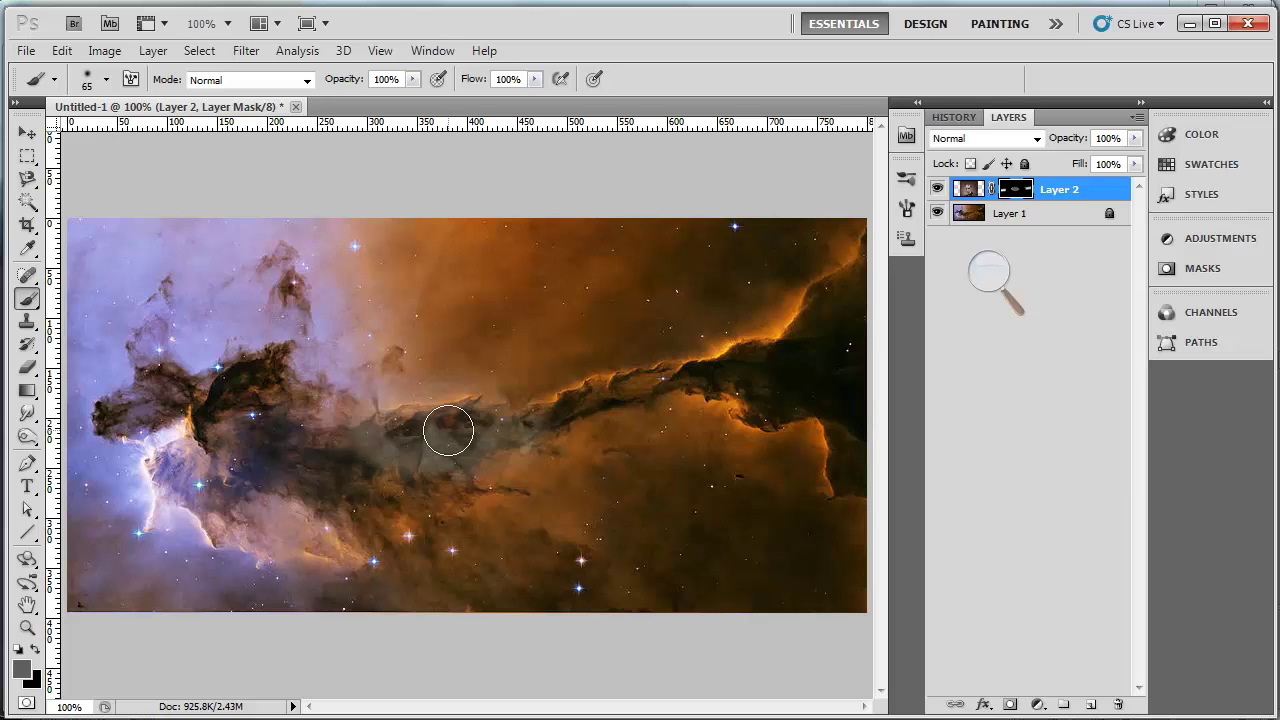
left_click(21, 670)
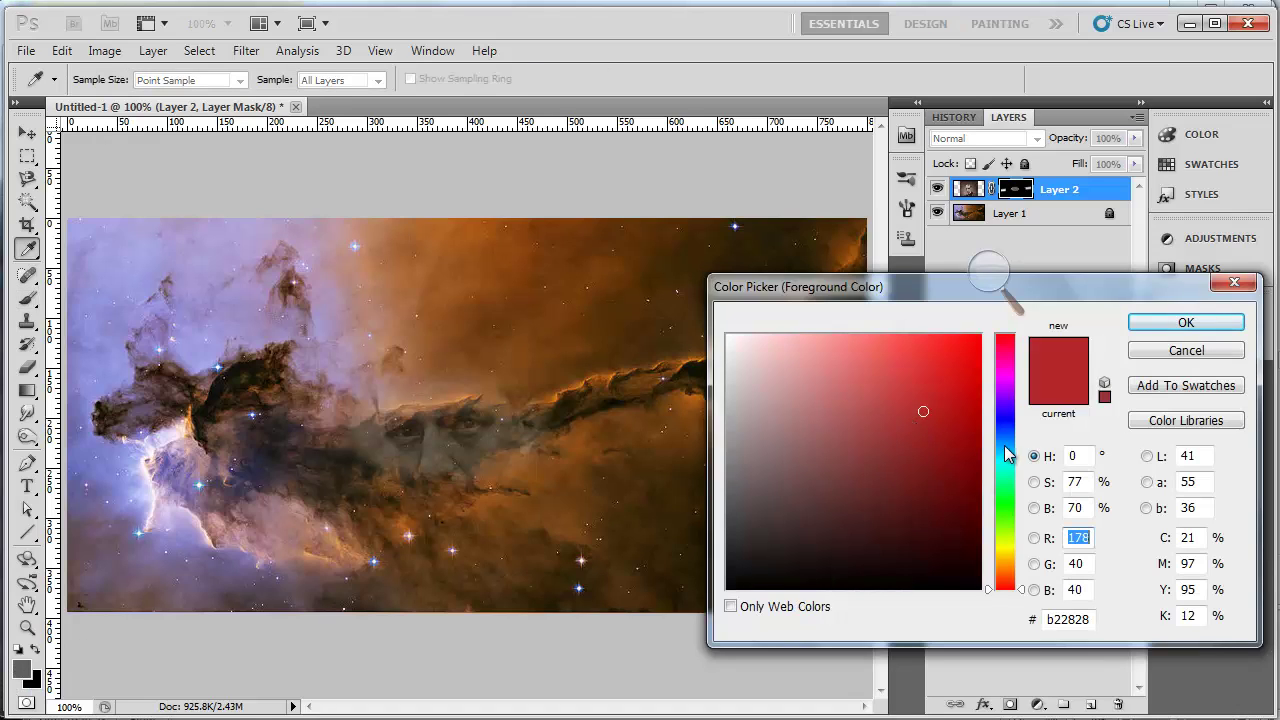
left_click(1177, 331)
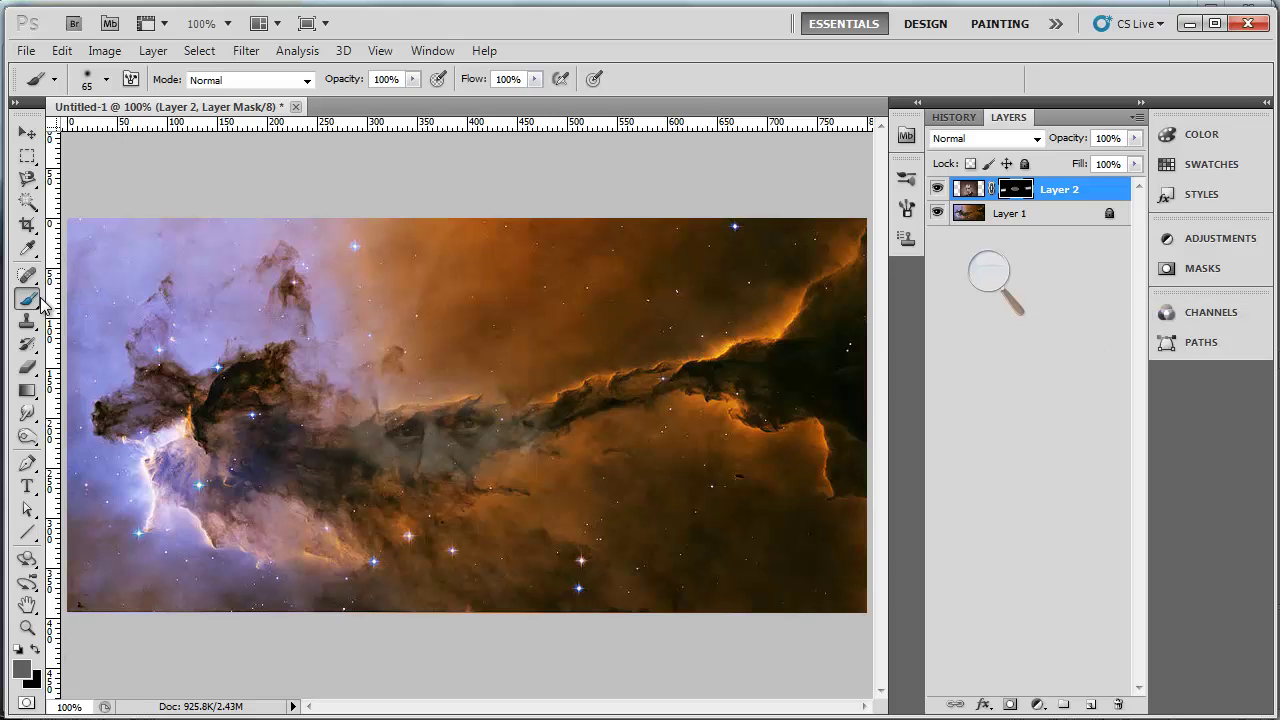
Step: Open the brush presets for the Brush tool and view the dialog for loading external brush files
left_click(106, 80)
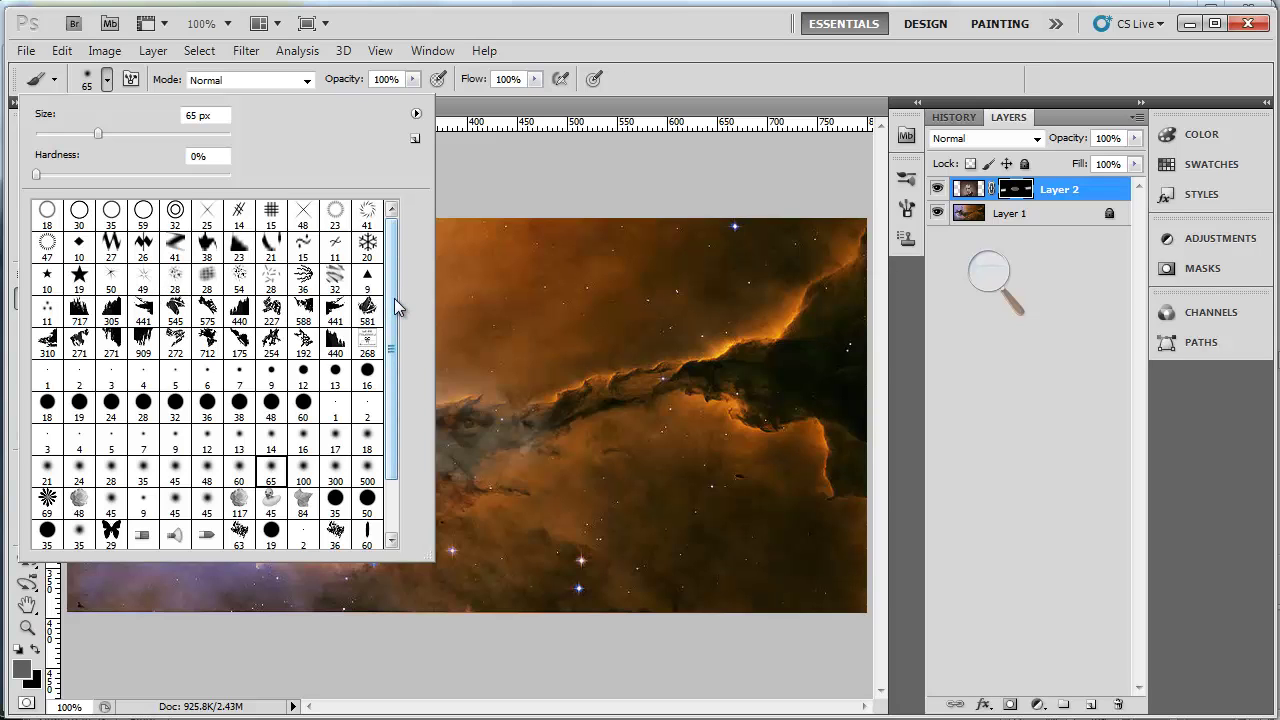
left_click(416, 116)
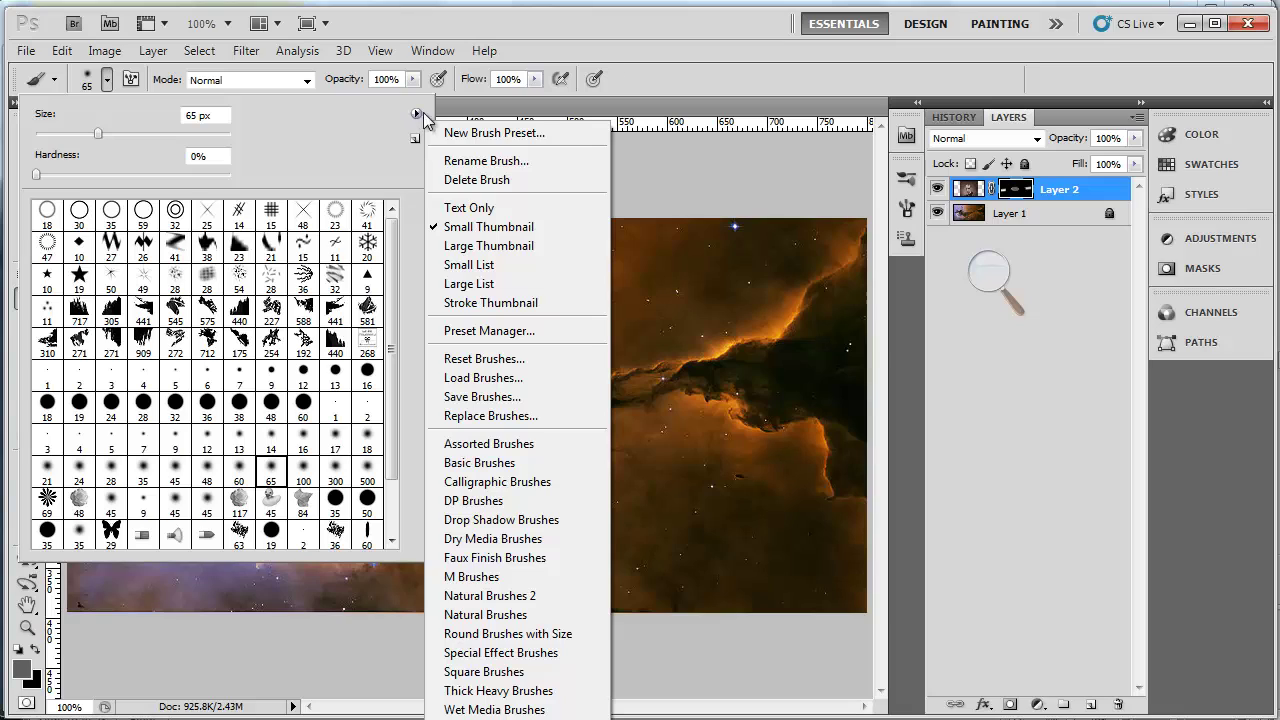
left_click(508, 380)
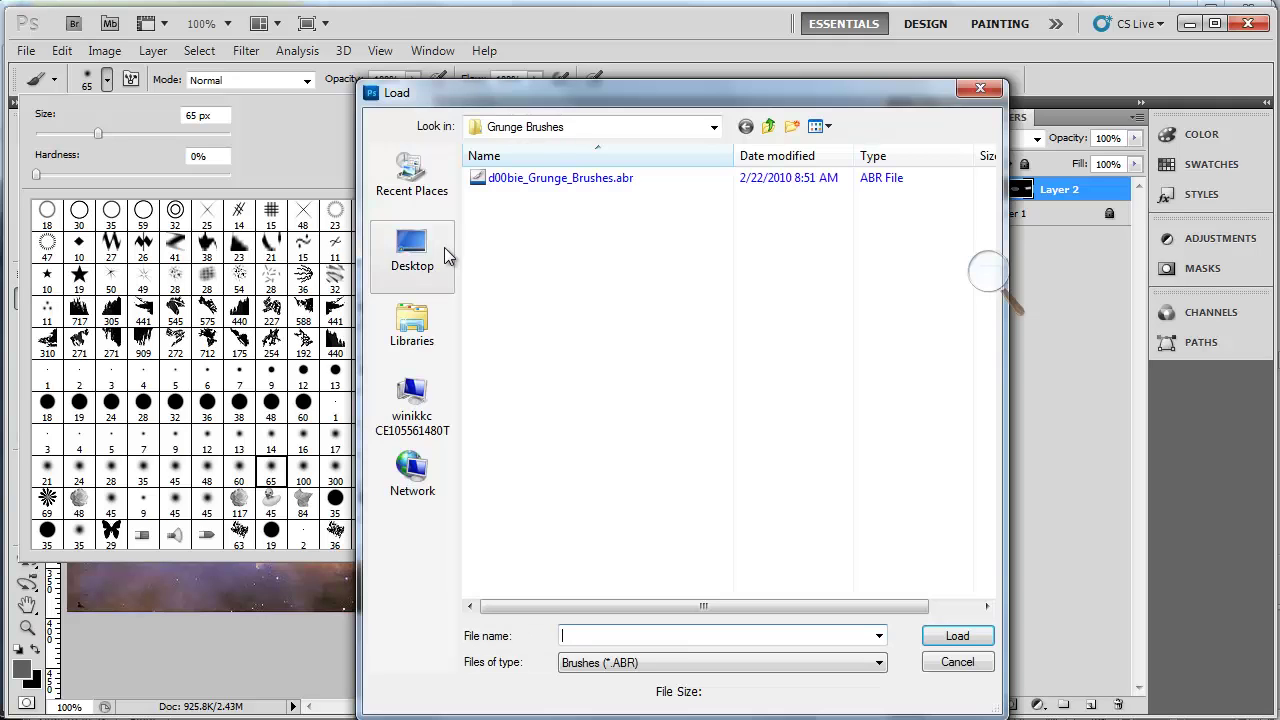
left_click(957, 663)
Step: Append the Special Effect Brushes set to the current brush presets and look over the extended list
left_click(416, 115)
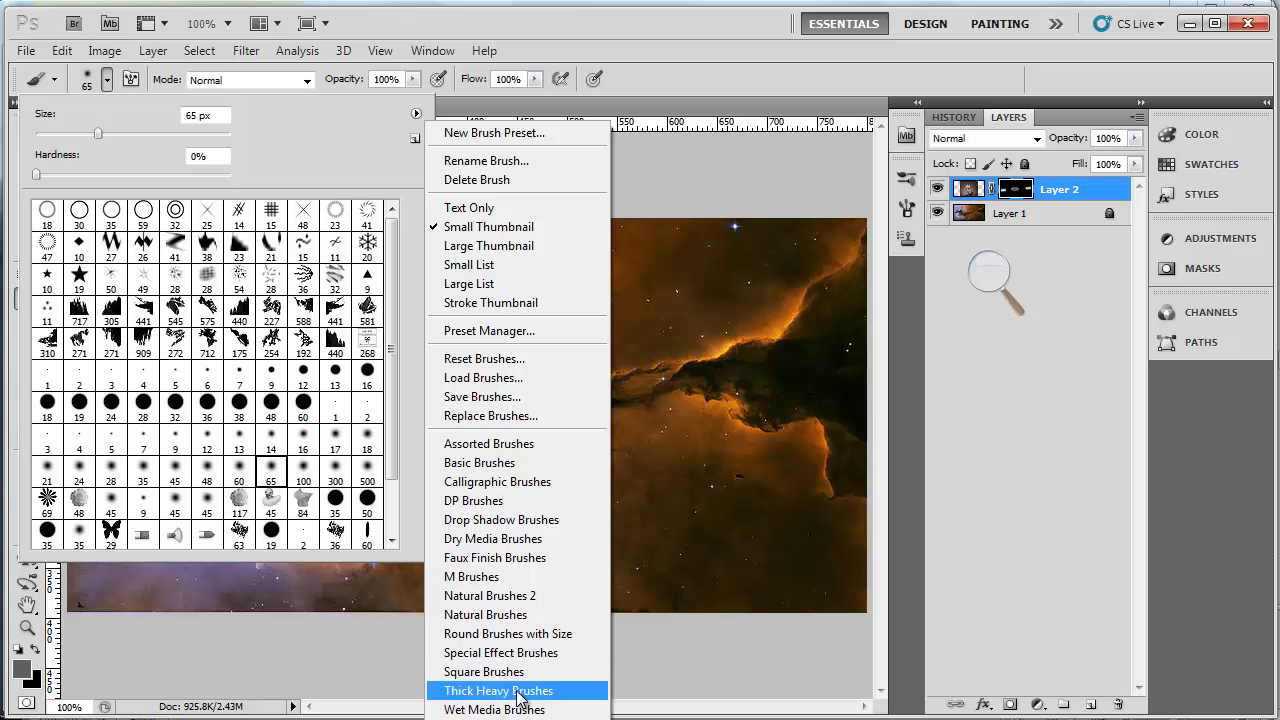
left_click(512, 653)
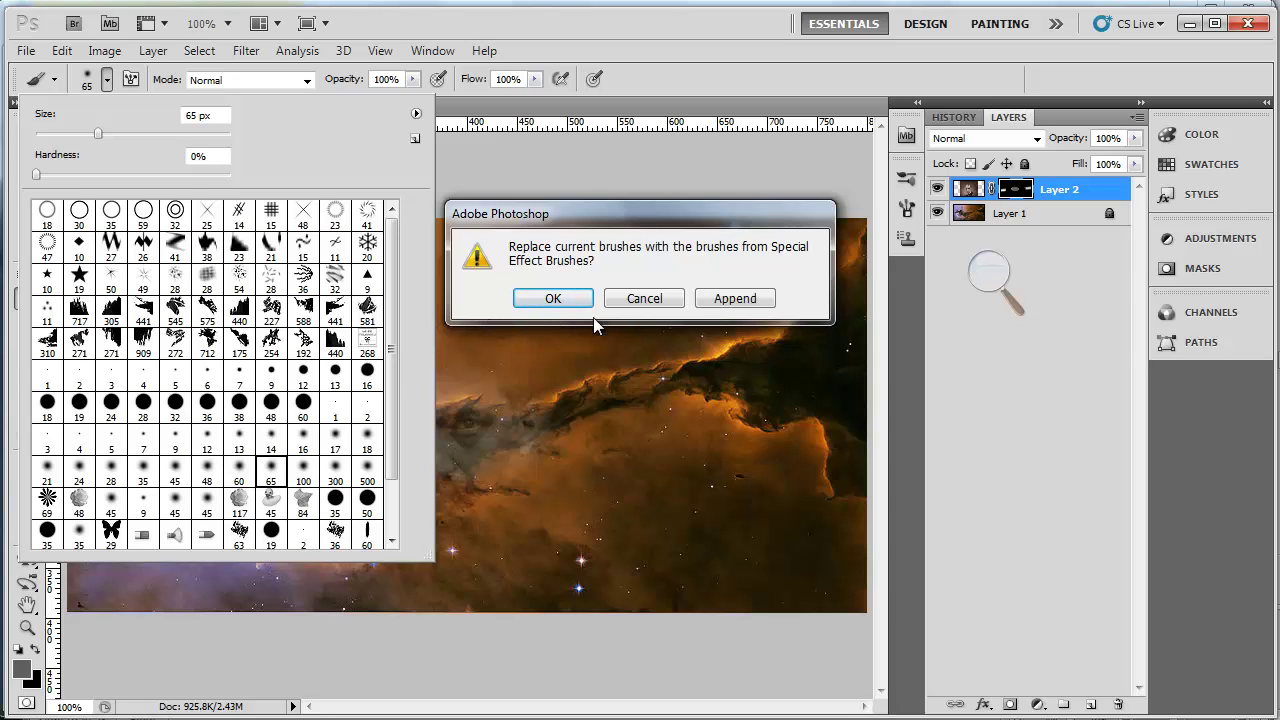
left_click(735, 298)
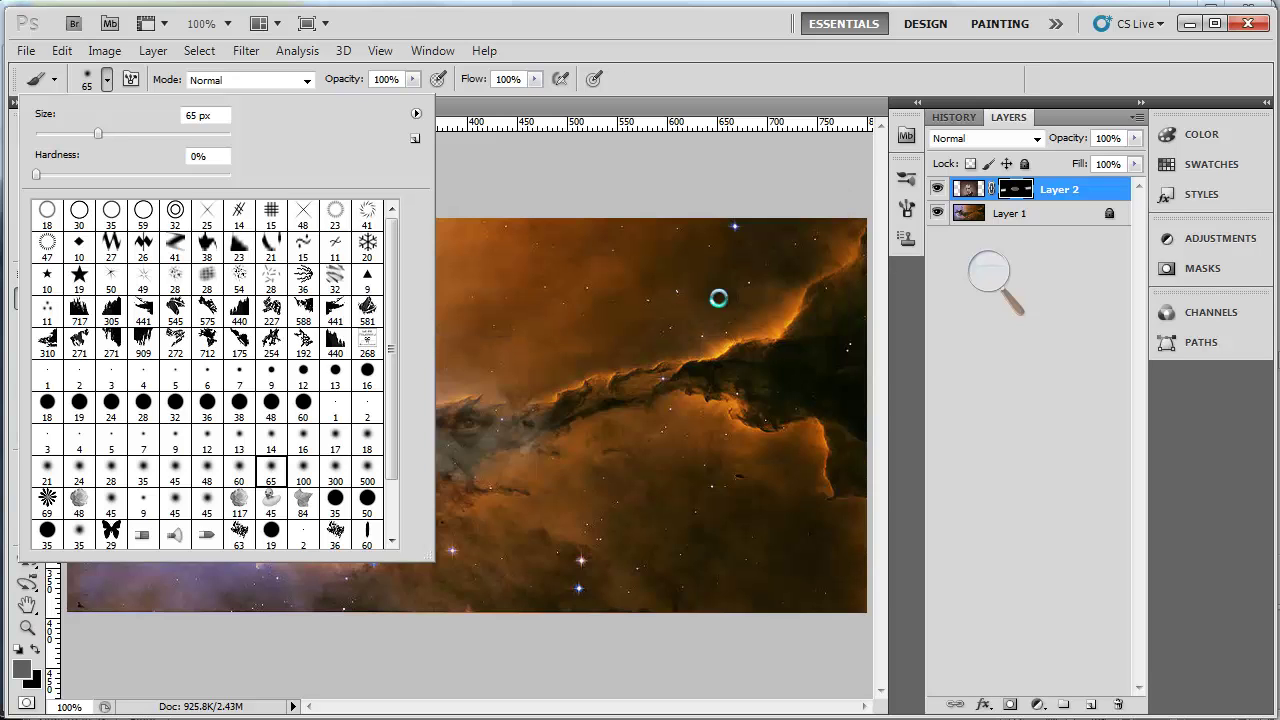
left_click_drag(394, 355, 394, 425)
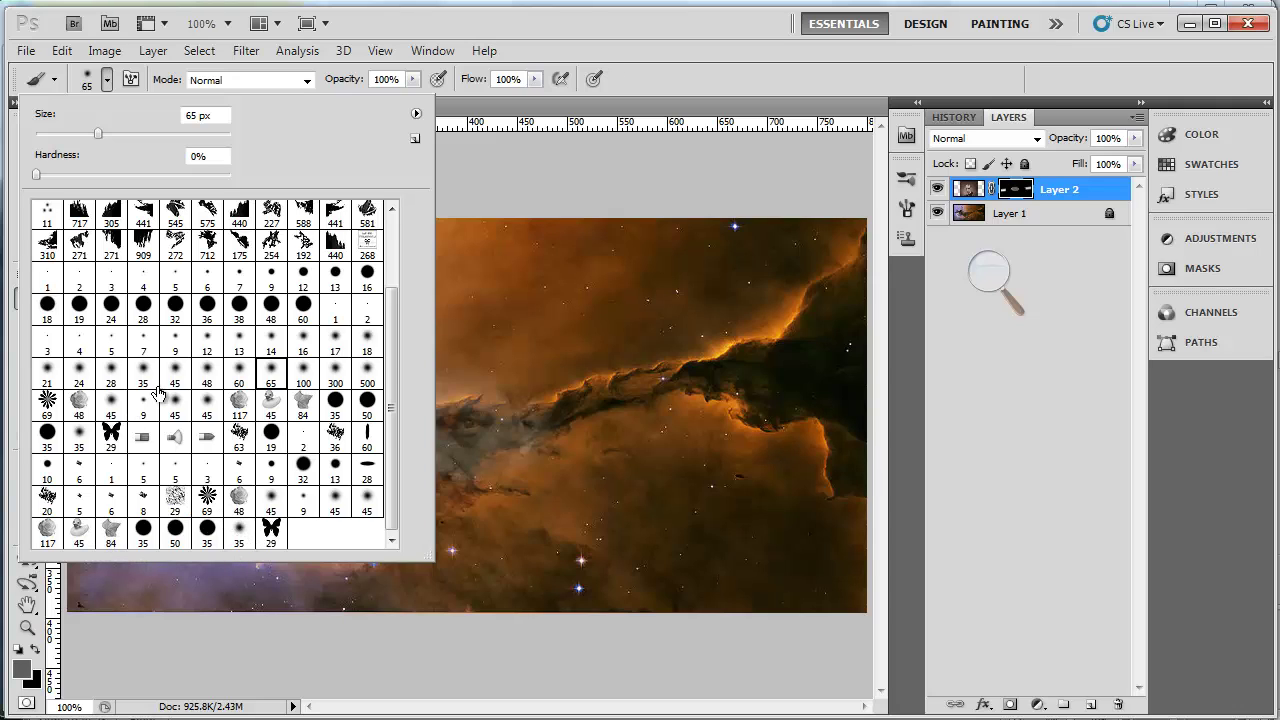
Step: Choose the 19 px star brush tip and display its full brush settings
scroll(158, 393, "up", 3)
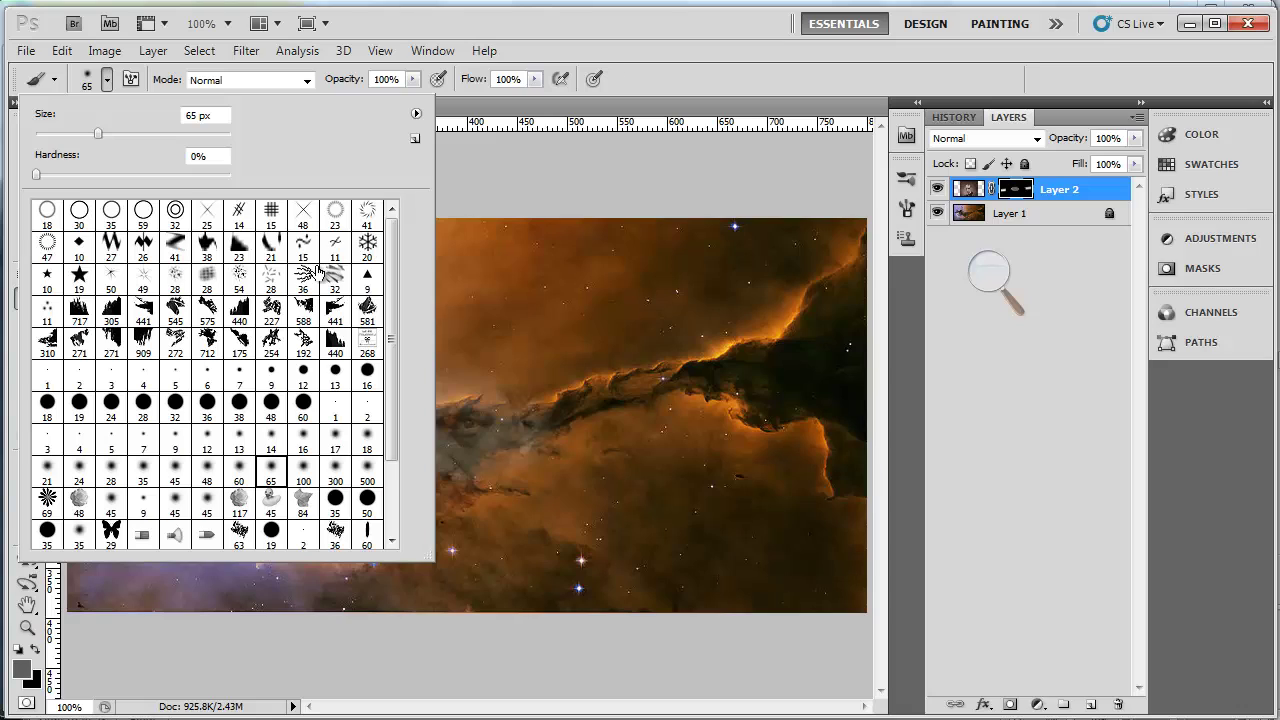
left_click(76, 277)
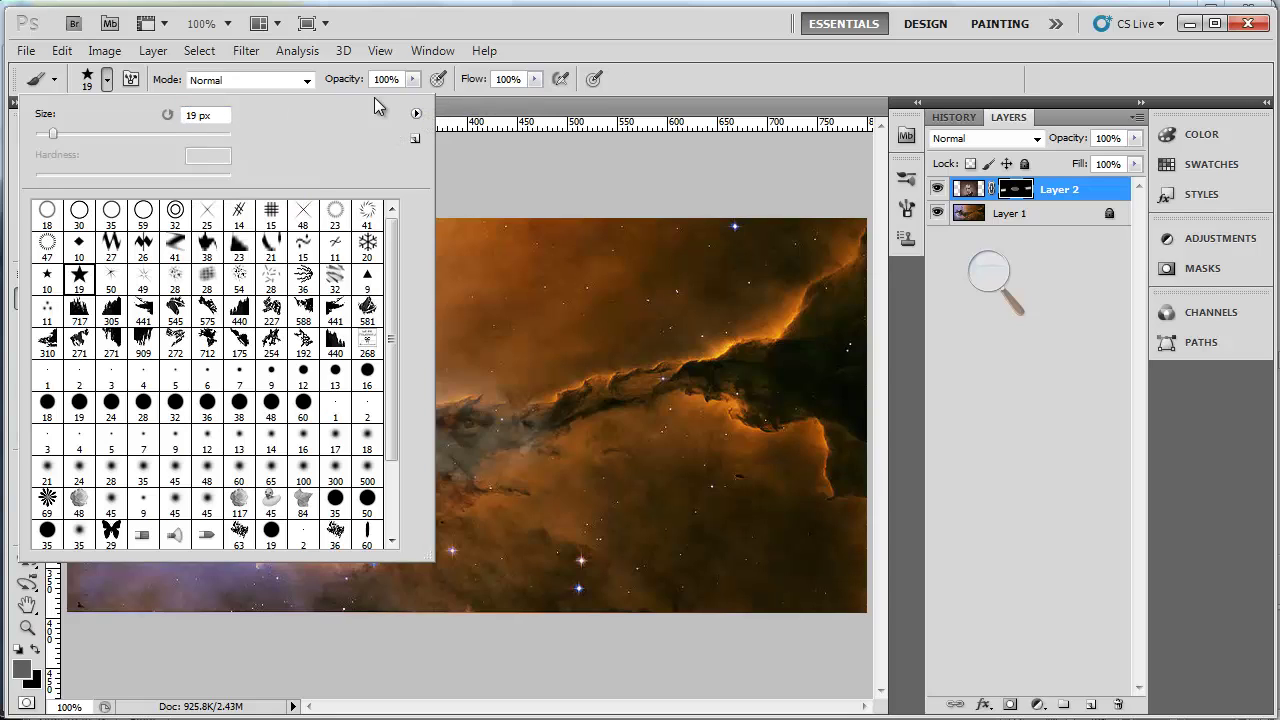
left_click(131, 80)
left_click(131, 80)
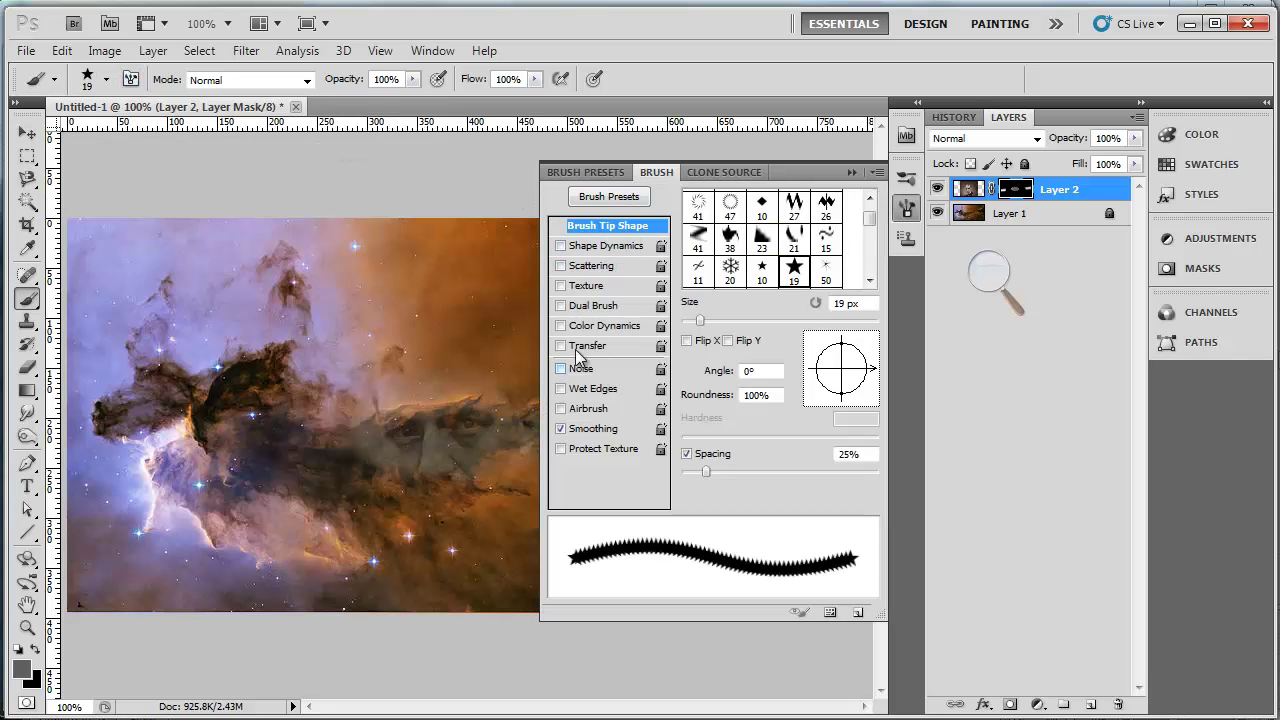
Step: Paint white stars over the head on Layer 2's mask, with Shape Dynamics, Scattering, Color Dynamics and Wet Edges enabled for the brush
left_click(561, 245)
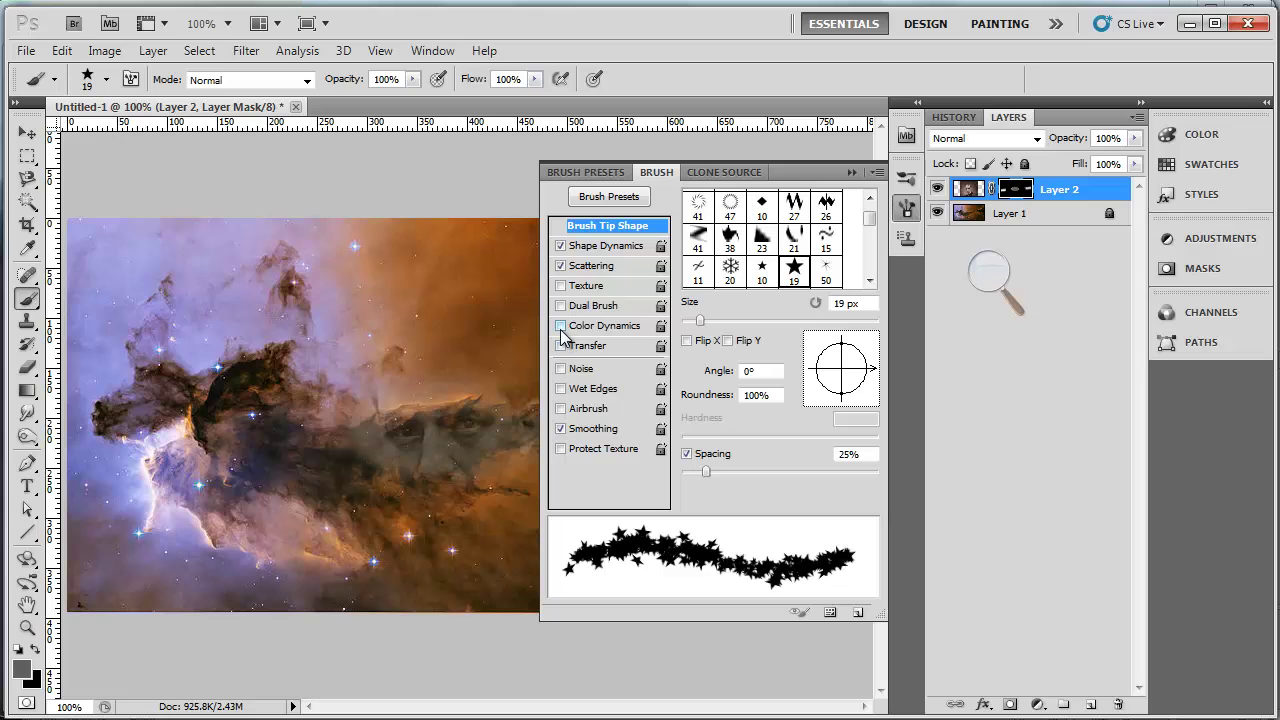
left_click(561, 389)
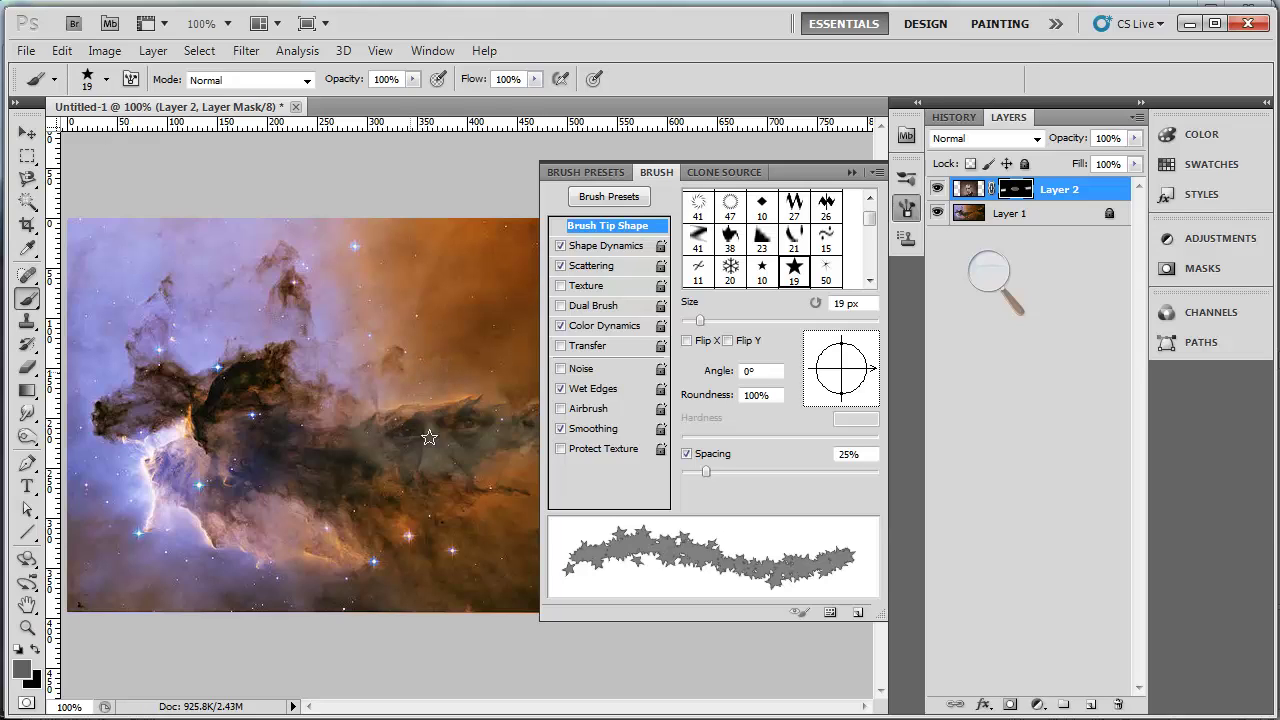
left_click(19, 648)
mouse_move(367, 447)
left_mouse_down()
mouse_move(441, 426)
mouse_move(387, 373)
mouse_move(465, 424)
mouse_move(383, 412)
mouse_move(414, 470)
mouse_move(454, 453)
mouse_move(429, 378)
mouse_move(425, 430)
mouse_move(465, 346)
mouse_move(406, 352)
mouse_move(344, 438)
mouse_move(440, 363)
mouse_move(400, 355)
left_mouse_up()
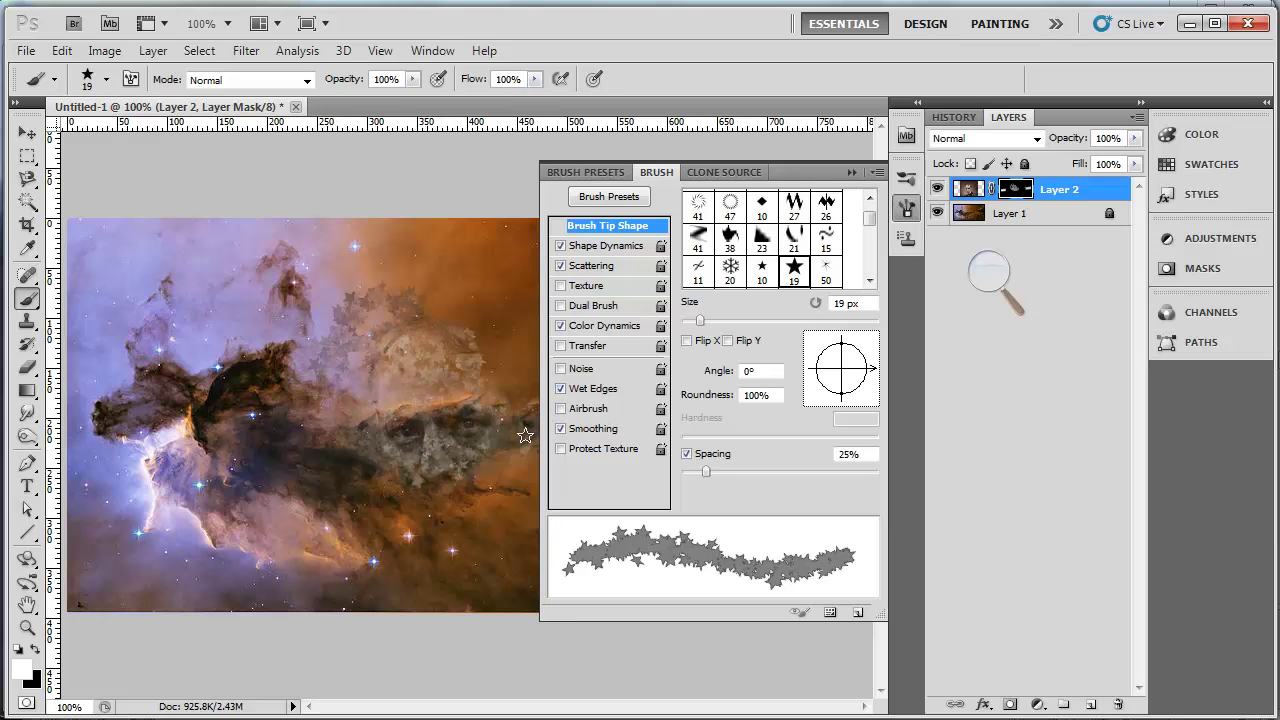
mouse_move(465, 389)
left_mouse_down()
mouse_move(506, 392)
mouse_move(433, 337)
mouse_move(418, 406)
mouse_move(470, 455)
mouse_move(433, 436)
mouse_move(463, 373)
mouse_move(461, 450)
left_mouse_up()
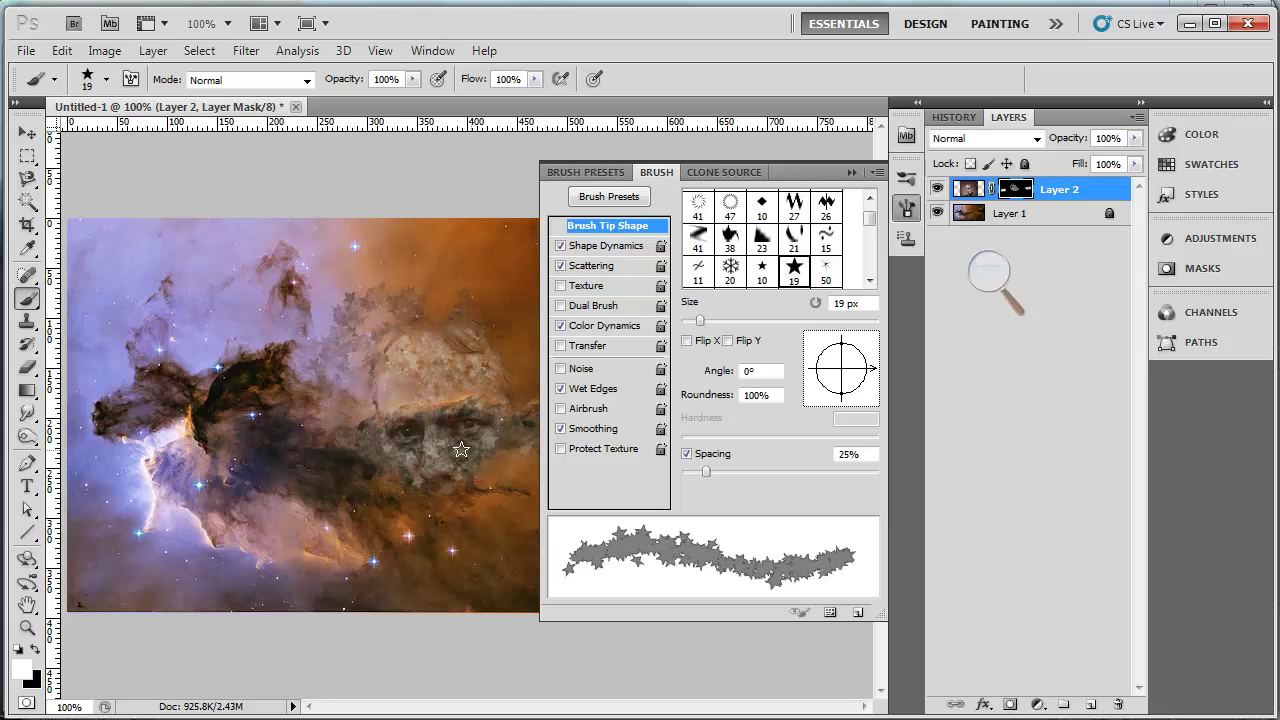
left_click(855, 172)
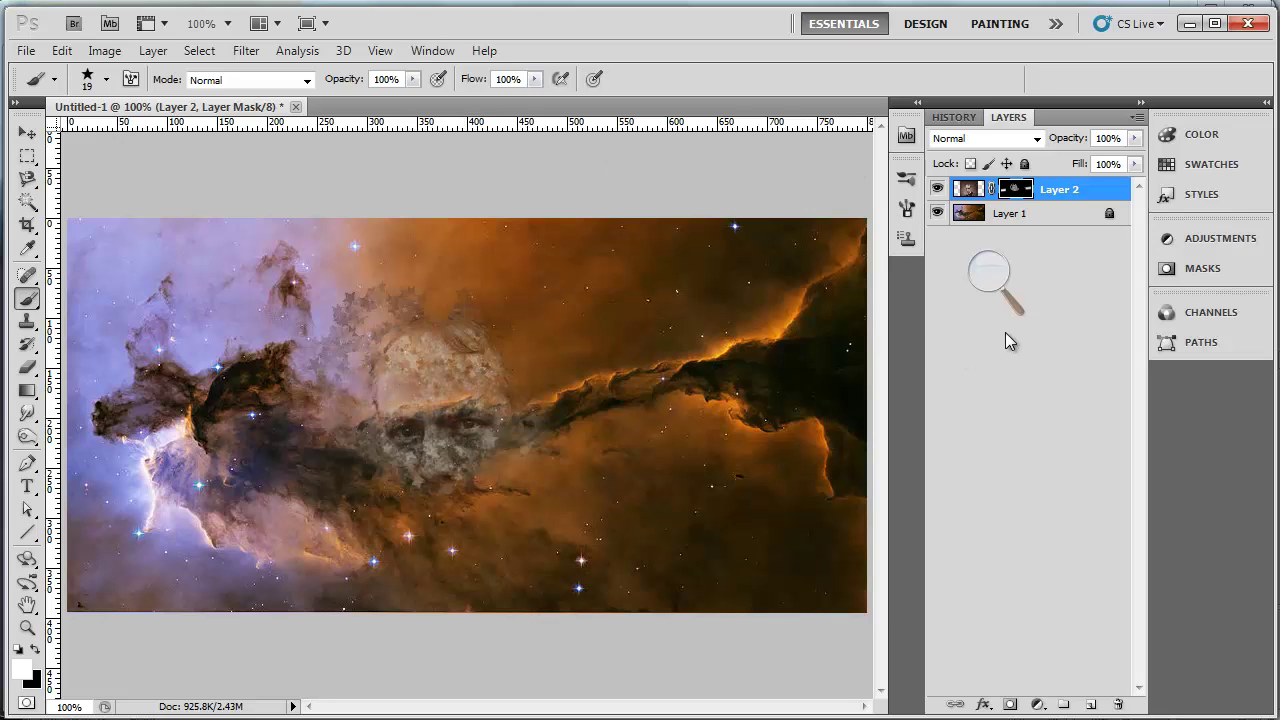
Step: Hide Layer 1 and add a new layer beneath all the others, filled with white
left_click(937, 214)
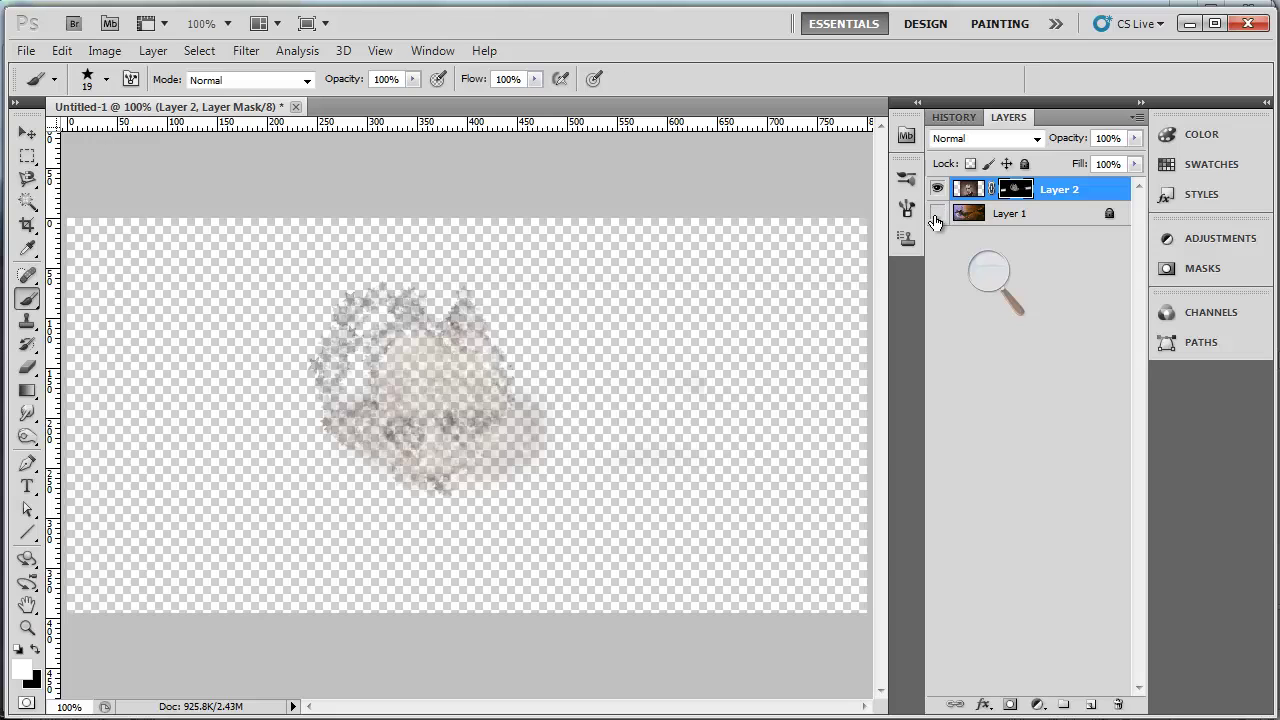
left_click(1090, 705)
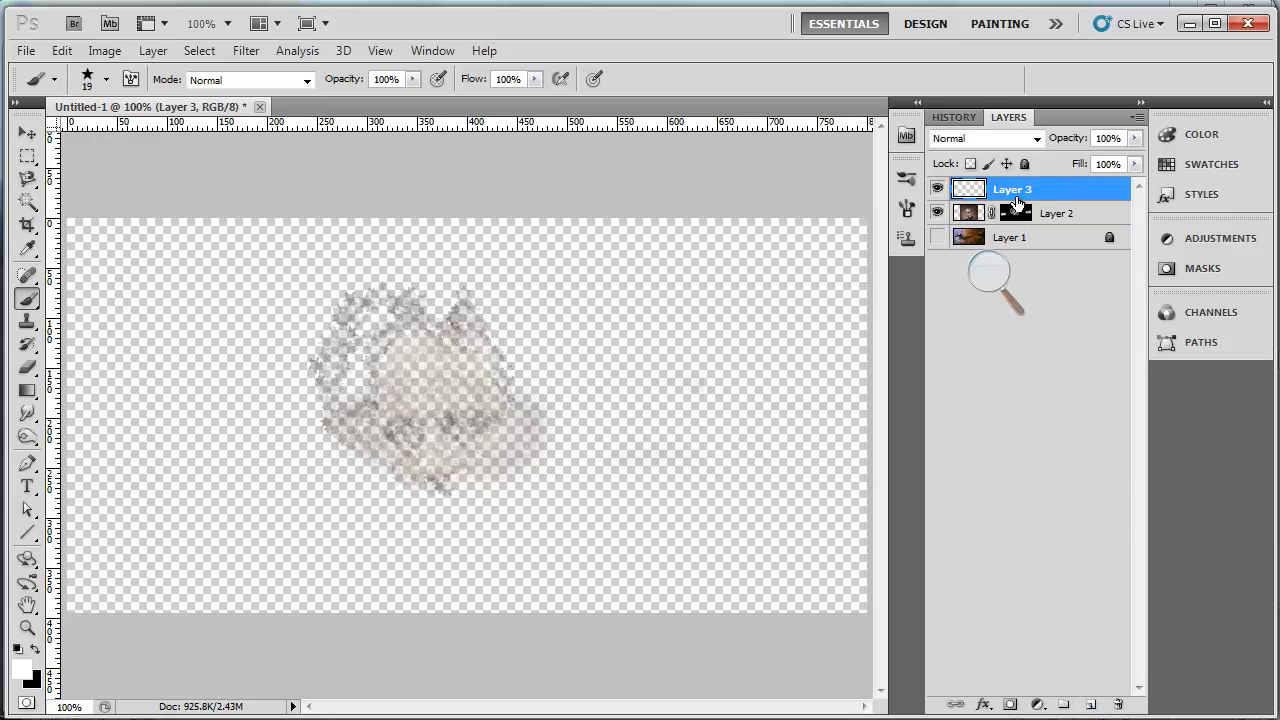
left_click_drag(1017, 203, 1028, 252)
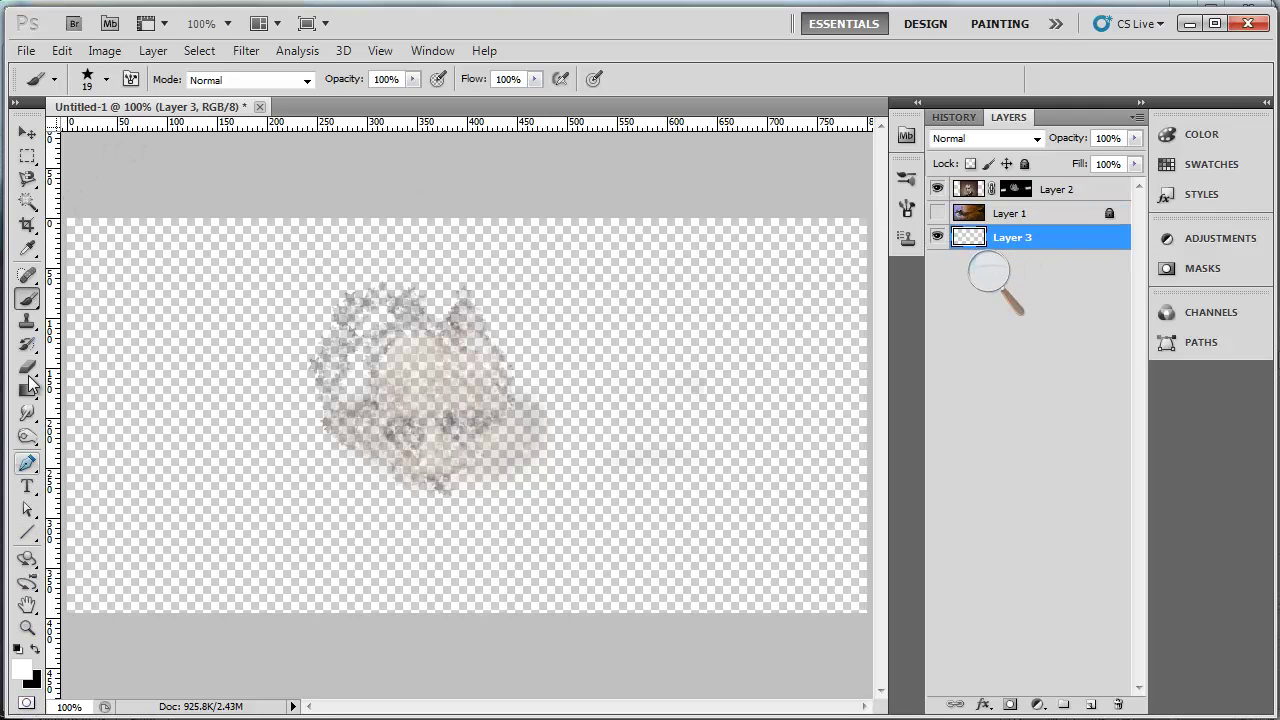
left_click_drag(28, 389, 73, 413)
left_click(189, 434)
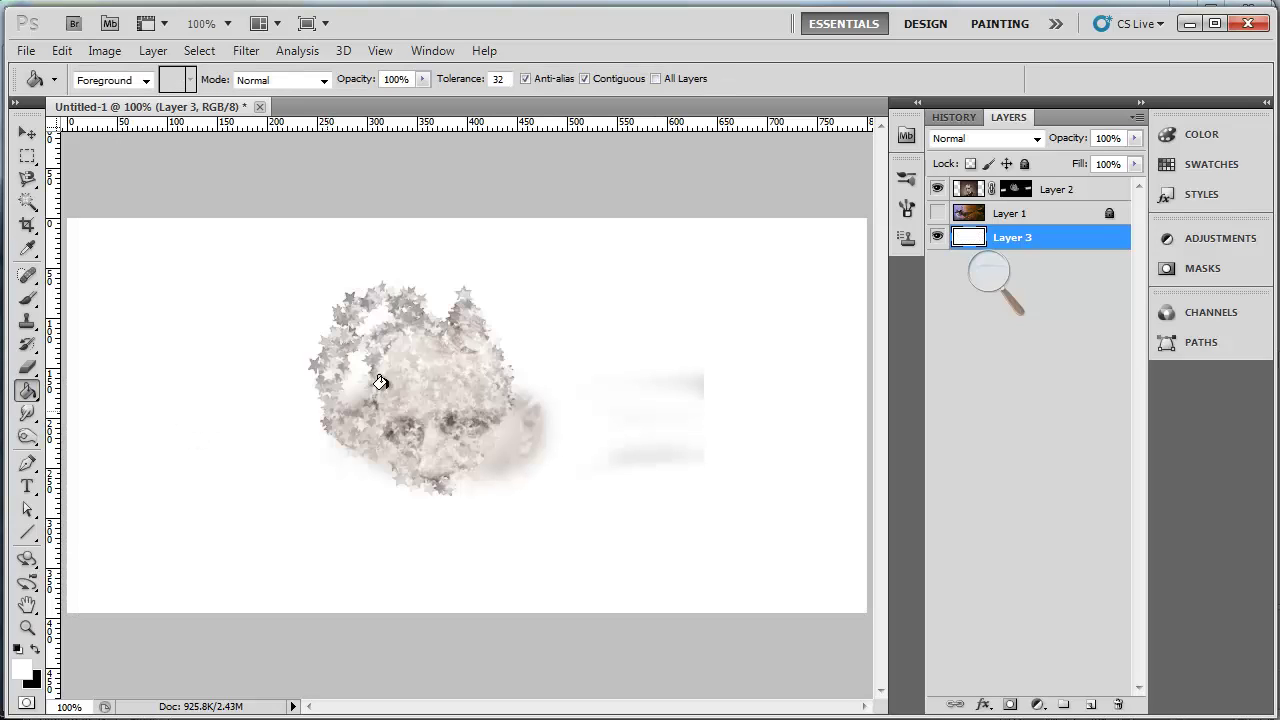
Step: Disable Wet Edges and Color Dynamics for the star brush and try painting white stars over the face with Layer 2's image active
left_click(1073, 191)
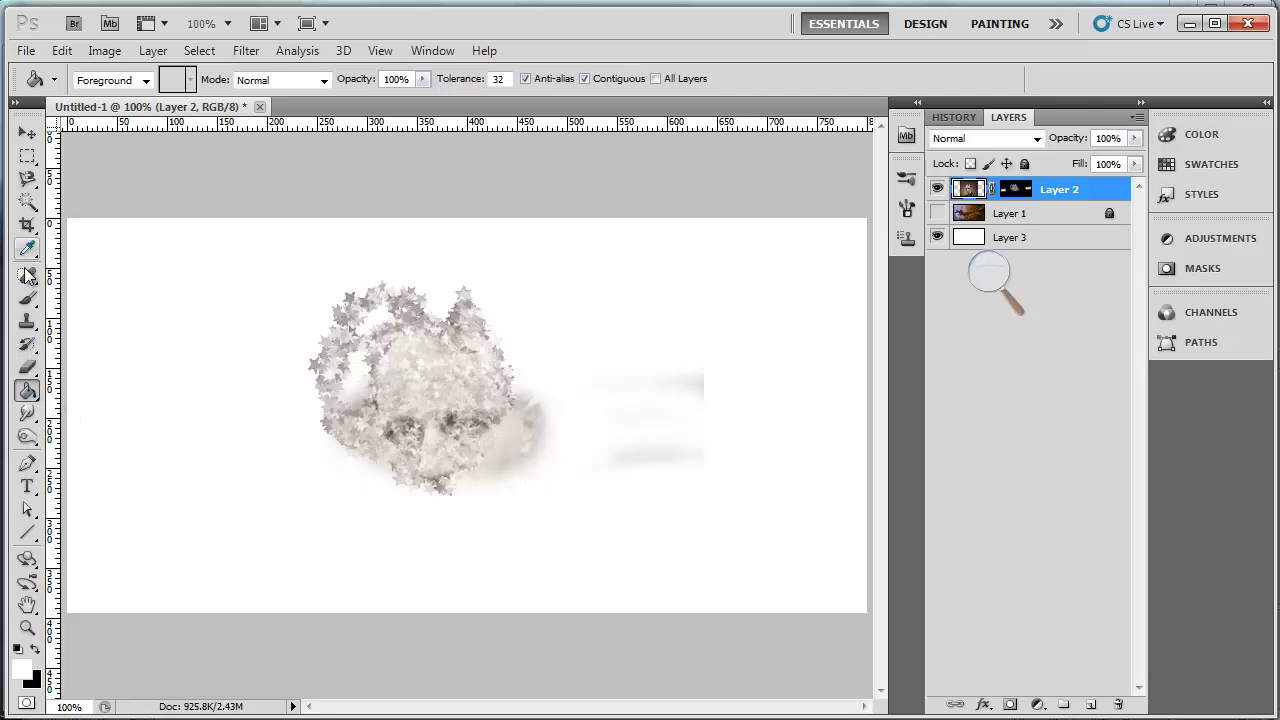
left_click(27, 298)
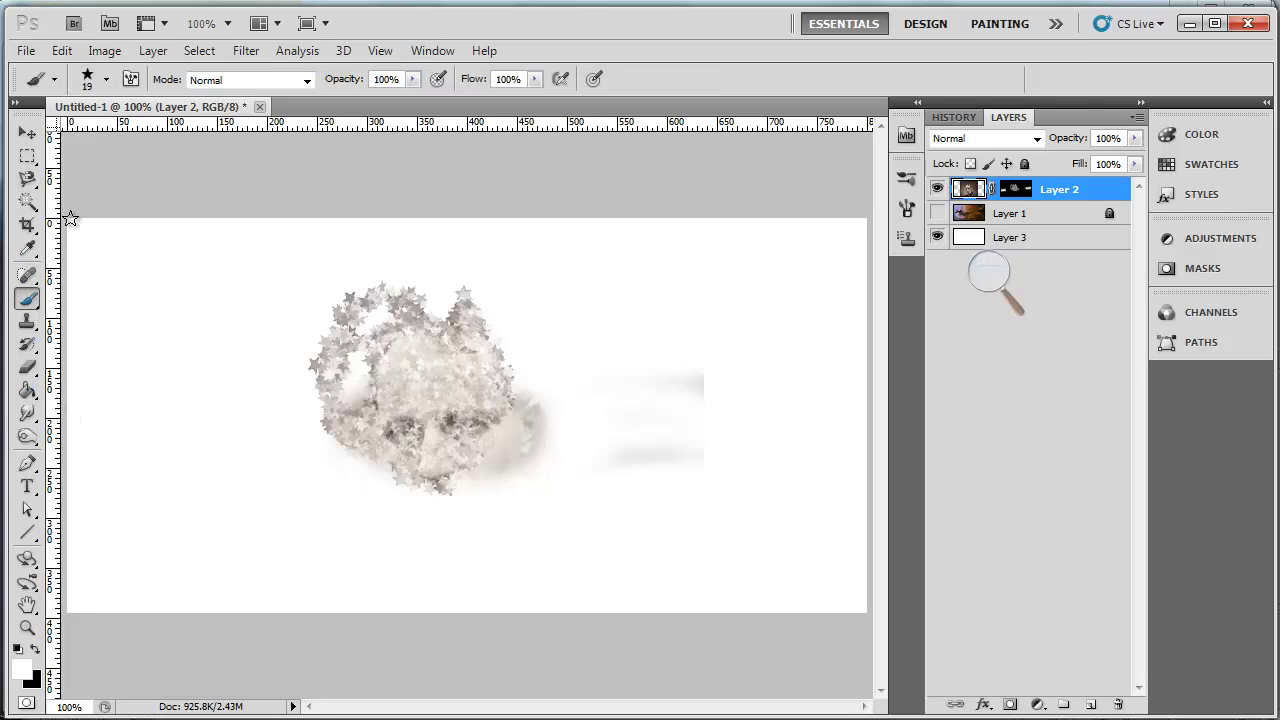
left_click(130, 79)
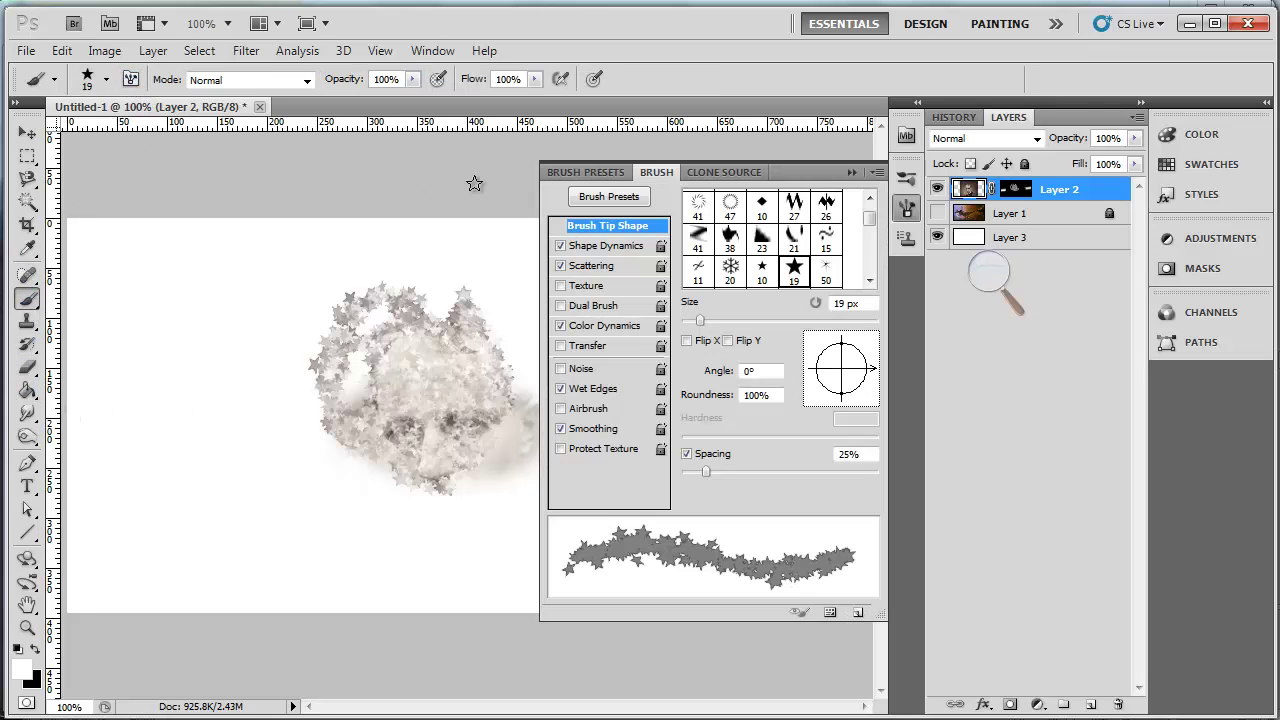
left_click(561, 389)
mouse_move(462, 410)
left_mouse_down()
mouse_move(367, 382)
mouse_move(459, 417)
mouse_move(429, 366)
mouse_move(360, 417)
mouse_move(406, 461)
mouse_move(447, 452)
mouse_move(452, 357)
mouse_move(364, 340)
mouse_move(397, 376)
mouse_move(302, 443)
left_mouse_up()
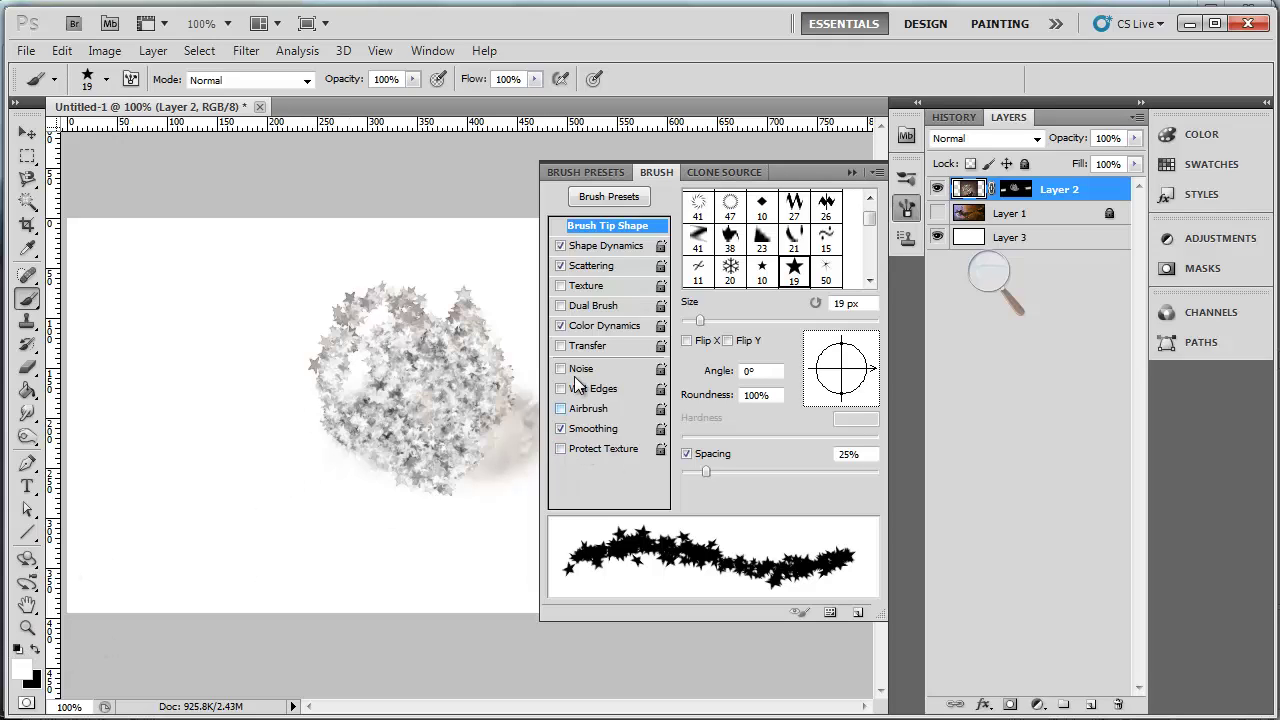
left_click(561, 326)
mouse_move(398, 370)
left_mouse_down()
mouse_move(440, 440)
mouse_move(378, 420)
mouse_move(374, 396)
left_mouse_up()
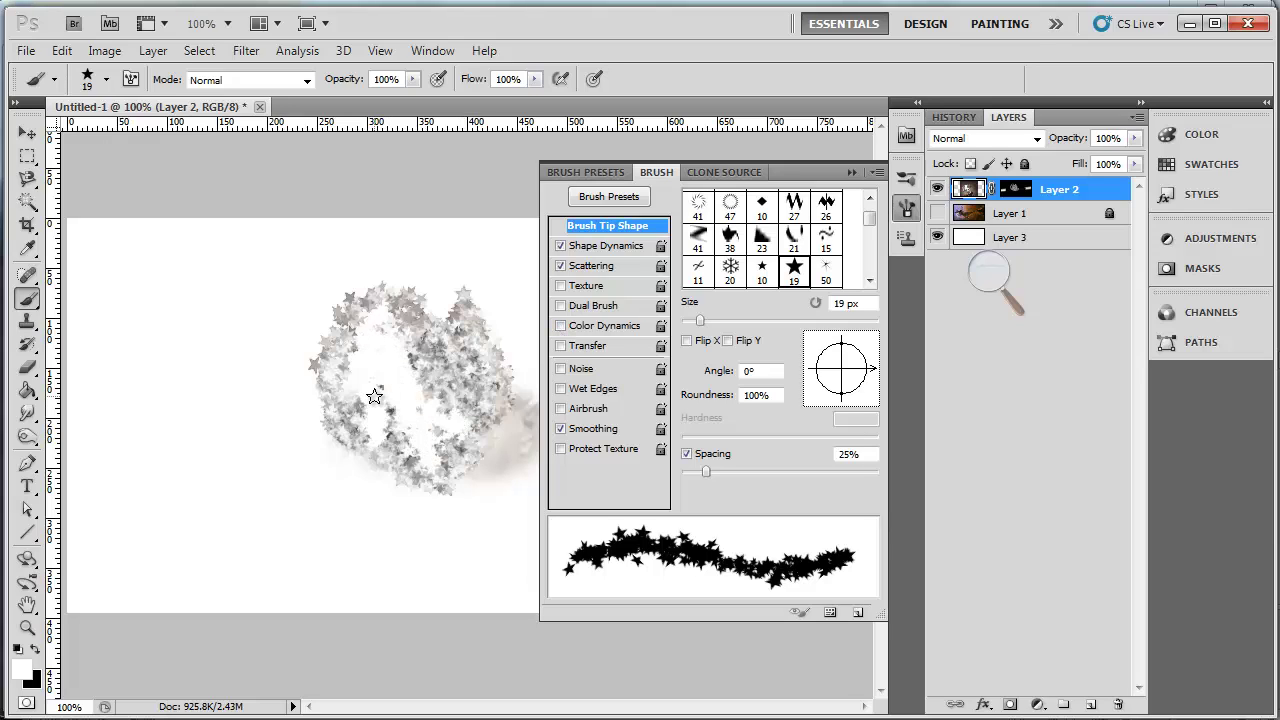
Step: Magnify the screen to 200% to examine Layer 2's image and mask thumbnails, and return to 100%
left_click(993, 282)
left_click(1012, 284)
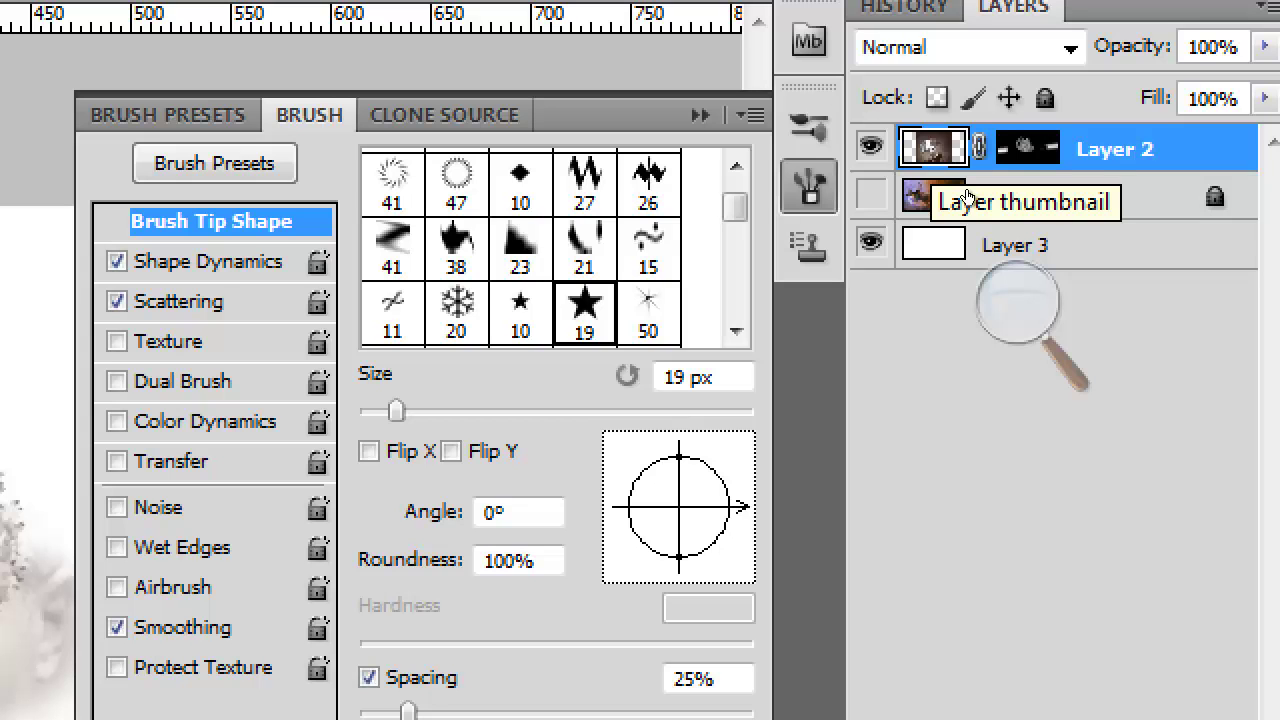
left_click(1006, 291)
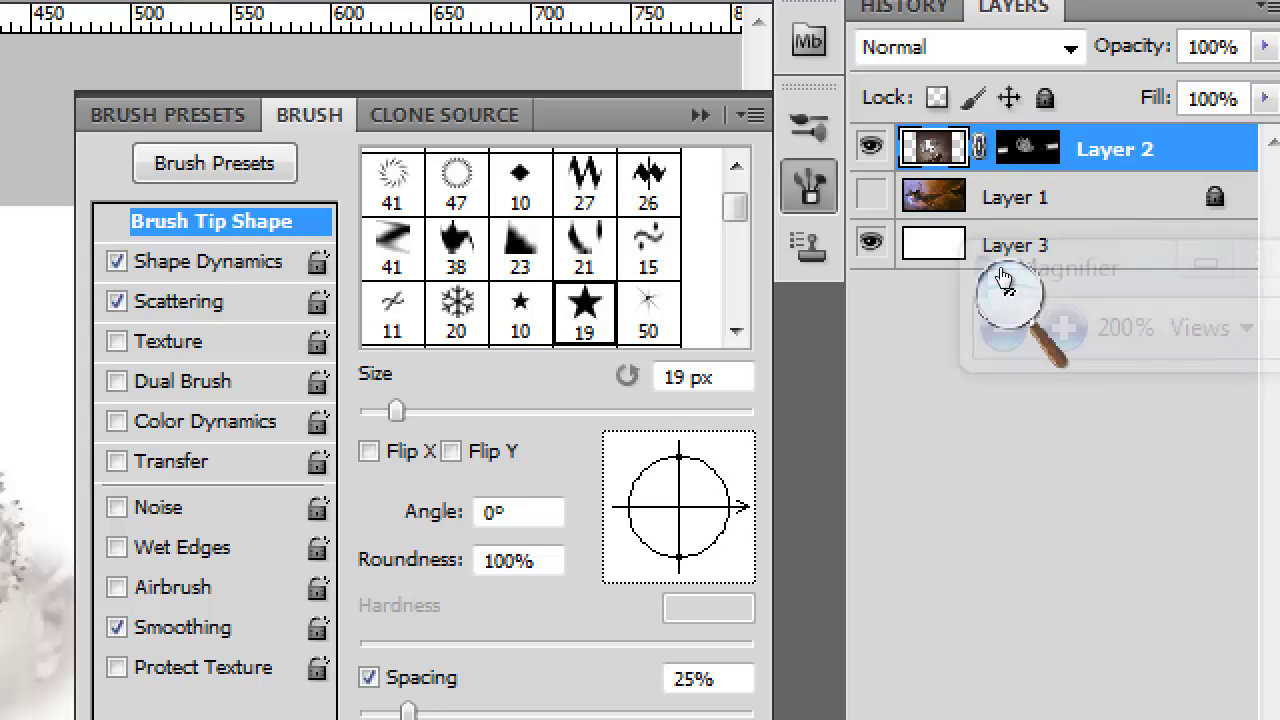
left_click(1003, 326)
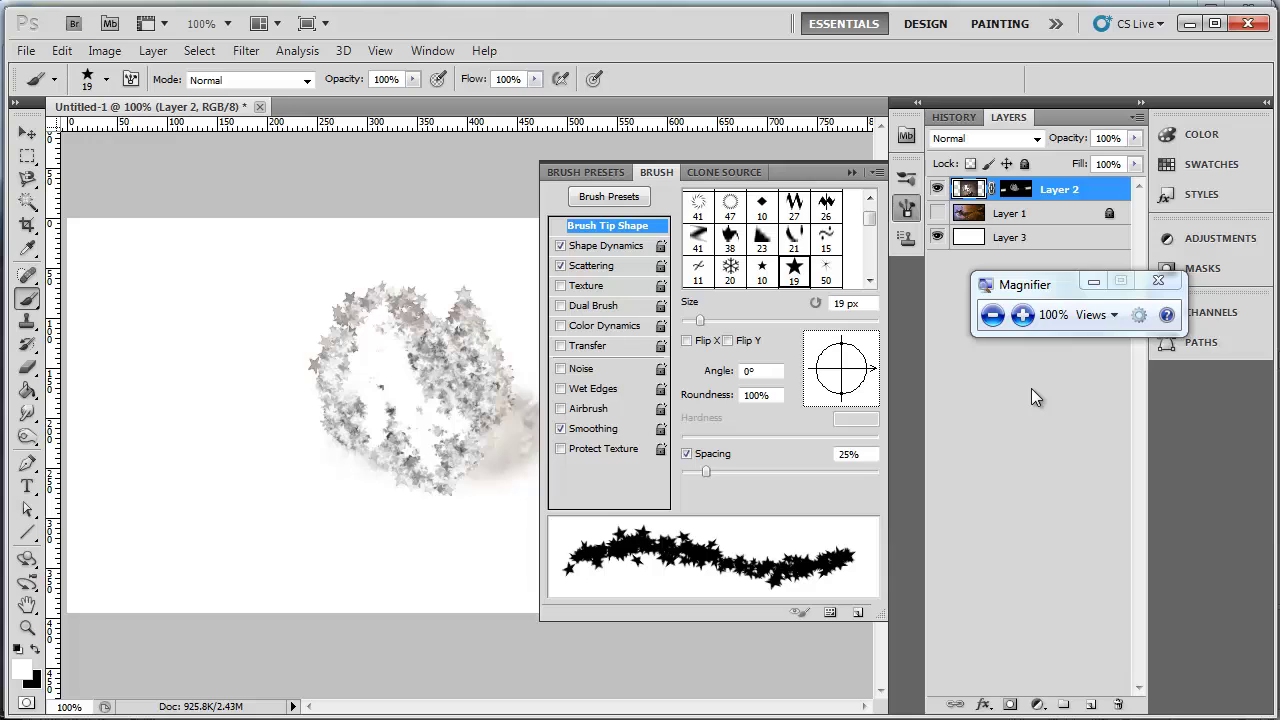
Step: Undo the star strokes painted on Layer 2's image and refill Layer 3 with white using the Paint Bucket
key("ctrl+alt+z")
key("ctrl+alt+z")
key("ctrl+alt+z")
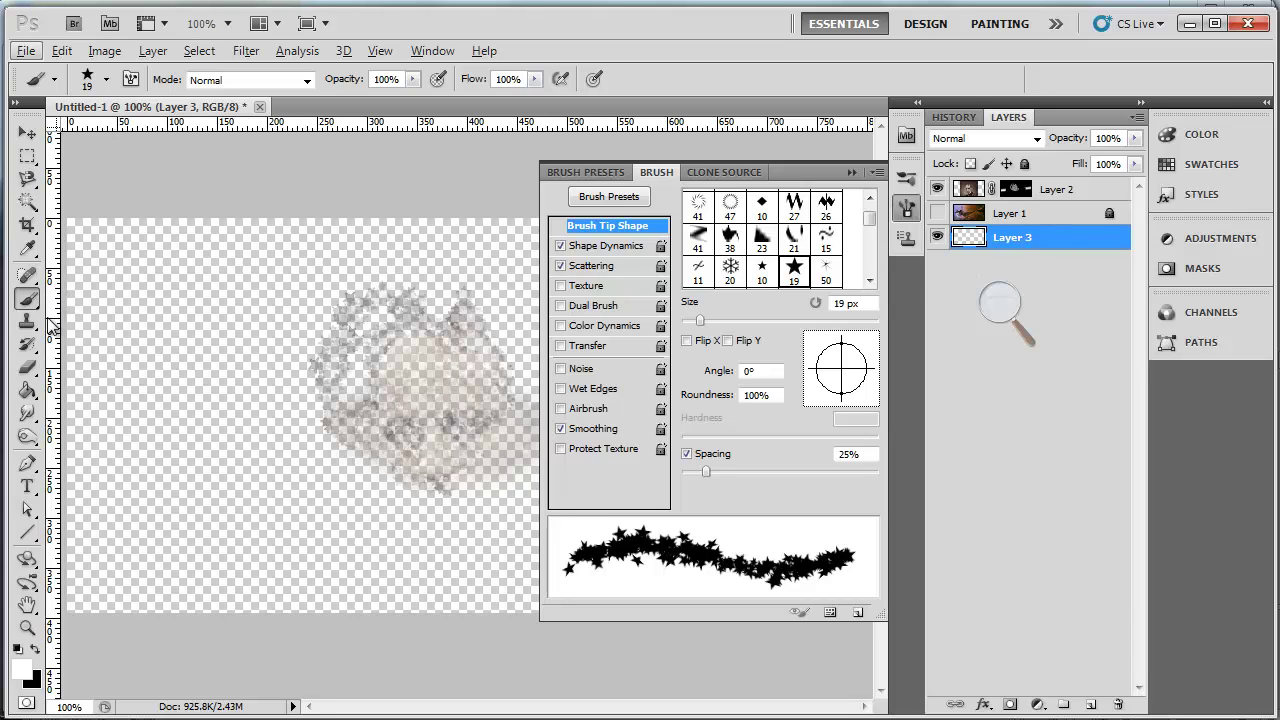
left_click(28, 393)
left_click(236, 372)
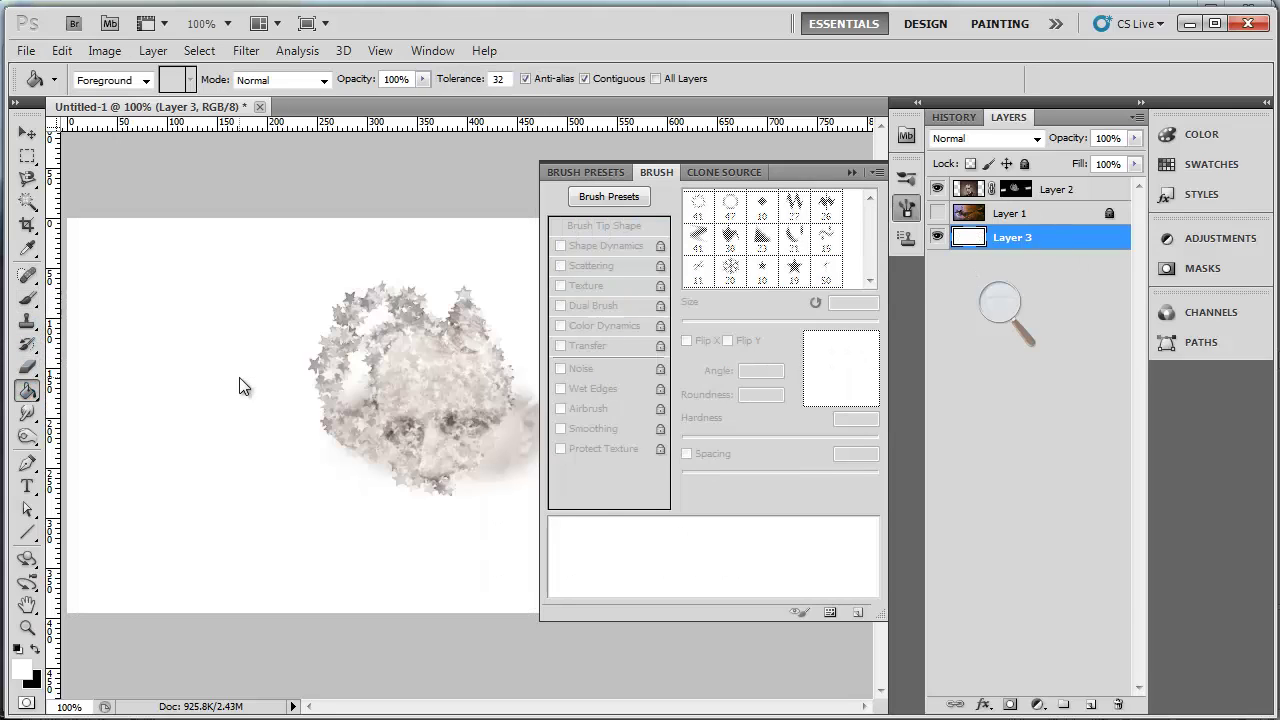
Step: Activate Layer 2's mask and paint white star strokes over the face and around the head to reveal the portrait
left_click(1078, 193)
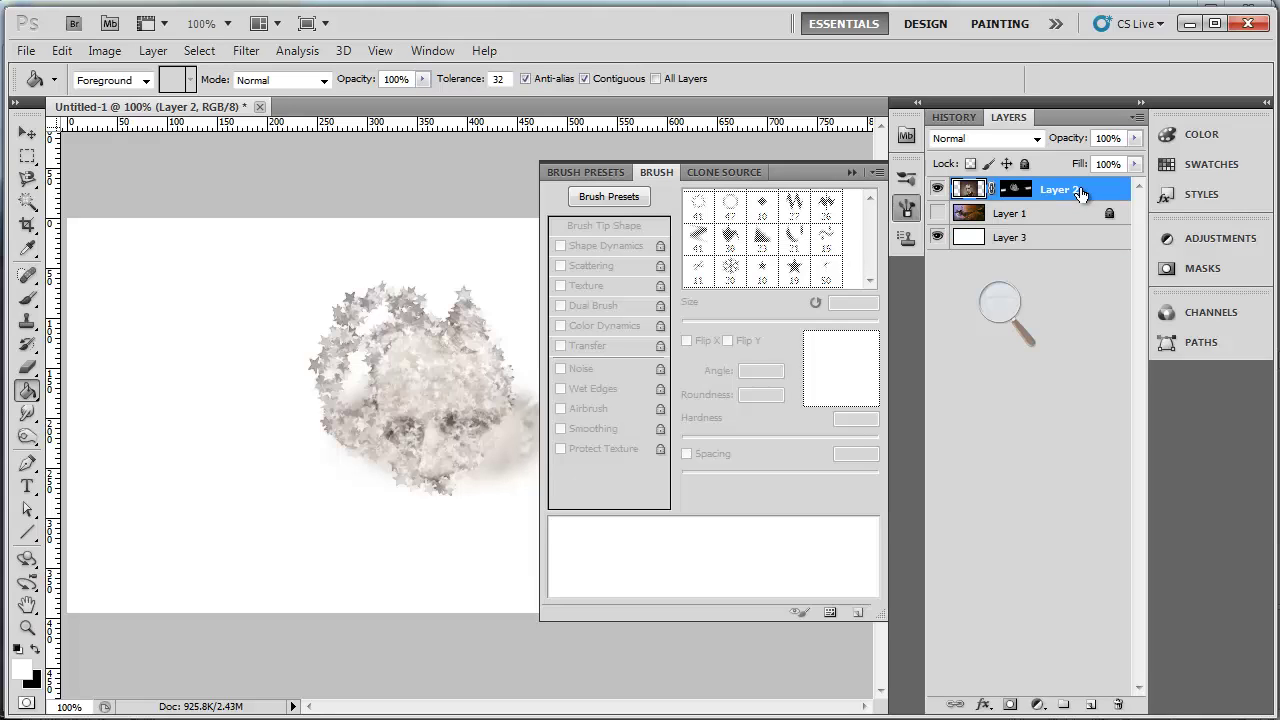
left_click(1020, 191)
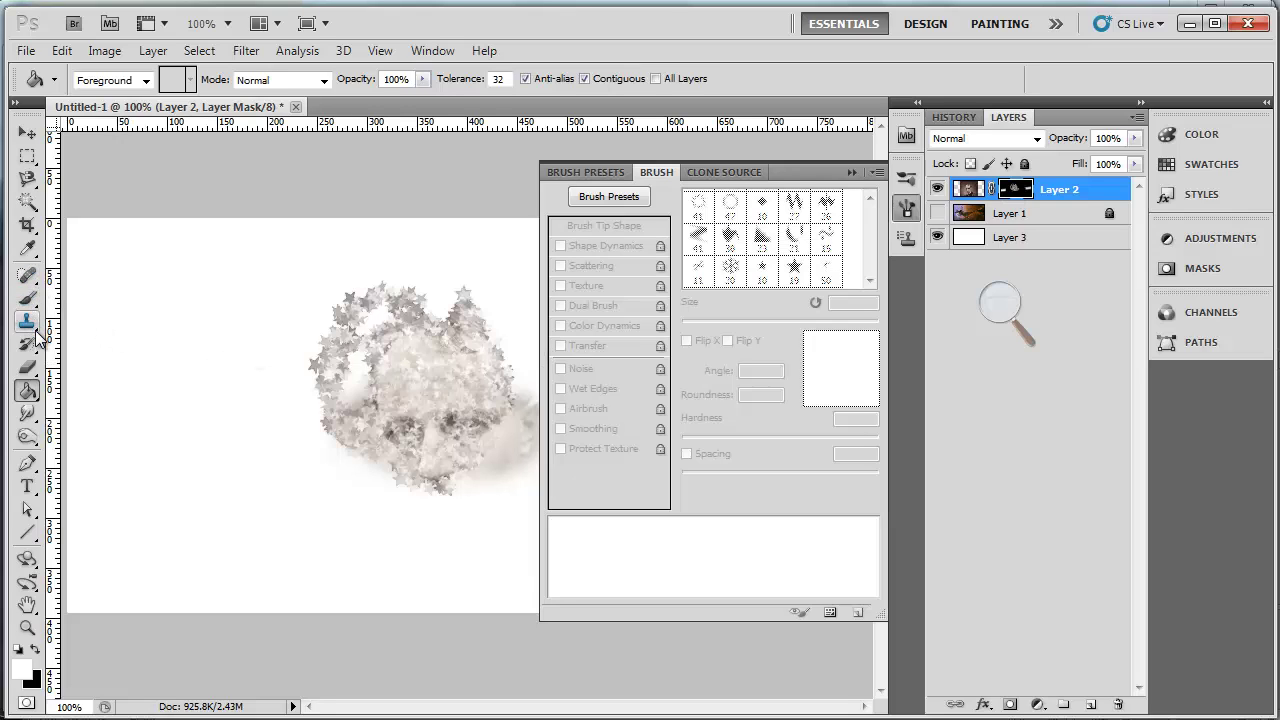
left_click(27, 298)
mouse_move(340, 390)
left_mouse_down()
mouse_move(380, 389)
mouse_move(454, 421)
mouse_move(379, 441)
mouse_move(458, 355)
mouse_move(391, 450)
mouse_move(467, 377)
mouse_move(345, 458)
mouse_move(459, 426)
mouse_move(351, 400)
mouse_move(457, 483)
mouse_move(465, 379)
mouse_move(400, 390)
mouse_move(478, 421)
mouse_move(449, 396)
mouse_move(352, 404)
mouse_move(353, 448)
mouse_move(387, 421)
mouse_move(317, 396)
mouse_move(209, 413)
left_mouse_up()
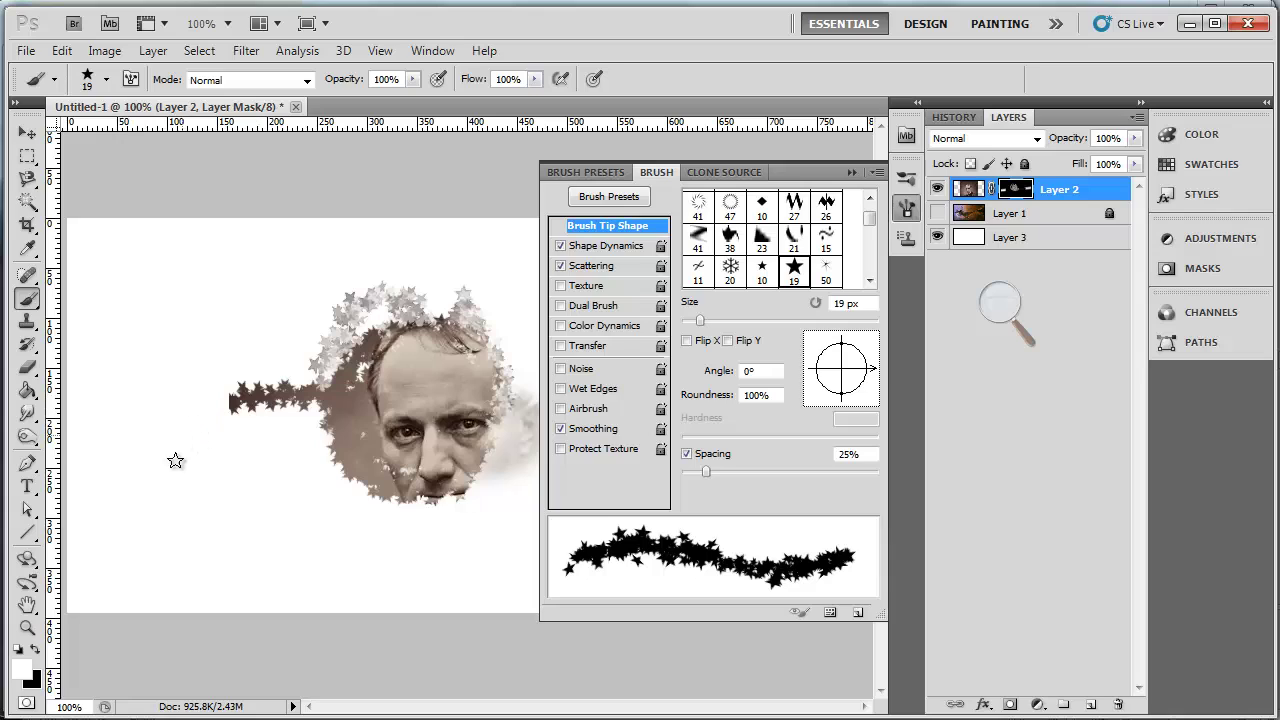
mouse_move(177, 457)
left_mouse_down()
mouse_move(286, 440)
mouse_move(370, 484)
mouse_move(379, 523)
mouse_move(418, 548)
mouse_move(485, 473)
mouse_move(457, 391)
mouse_move(467, 300)
mouse_move(427, 273)
mouse_move(350, 283)
mouse_move(280, 356)
mouse_move(316, 389)
left_mouse_up()
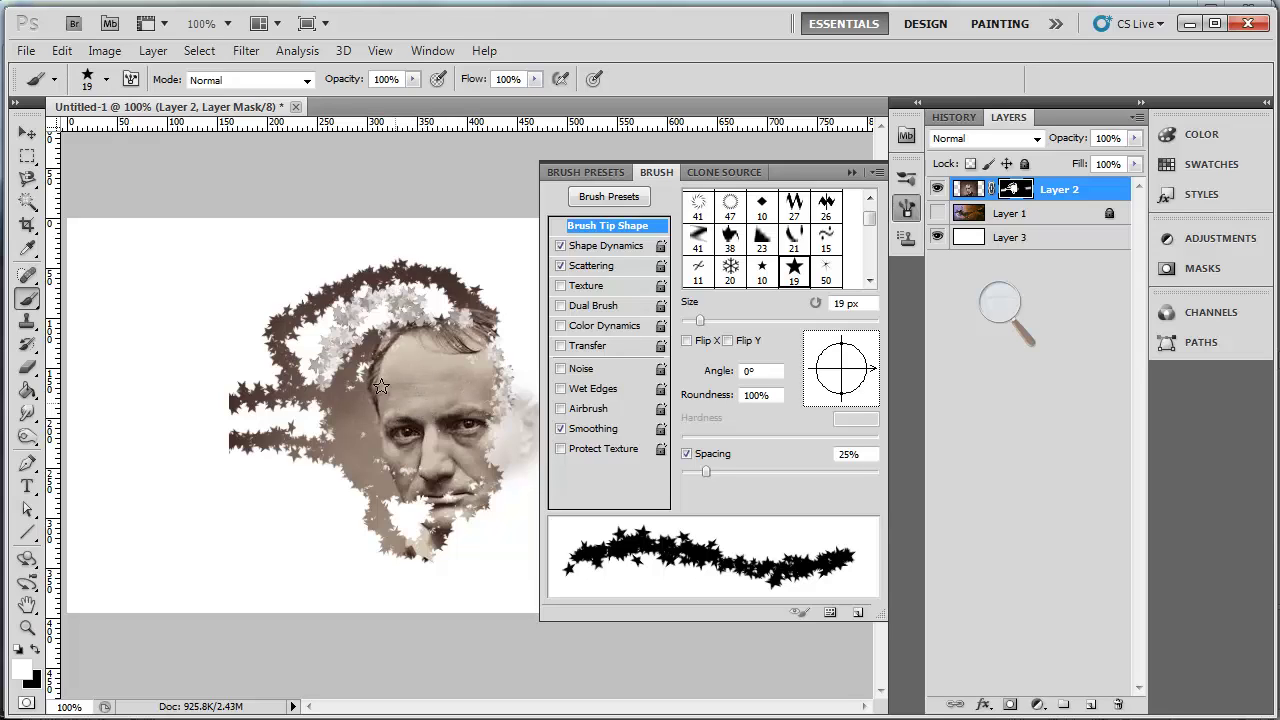
Step: Paint white around the head on Layer 2's mask with the 41 px special-effect tip, and show Layer 1 with Layer 3 hidden
left_click(696, 205)
mouse_move(513, 400)
left_mouse_down()
mouse_move(467, 307)
mouse_move(379, 276)
mouse_move(325, 351)
mouse_move(282, 331)
mouse_move(370, 288)
mouse_move(273, 390)
mouse_move(298, 518)
mouse_move(404, 595)
mouse_move(313, 443)
mouse_move(425, 466)
mouse_move(387, 410)
mouse_move(432, 423)
mouse_move(400, 456)
mouse_move(430, 488)
mouse_move(398, 422)
left_mouse_up()
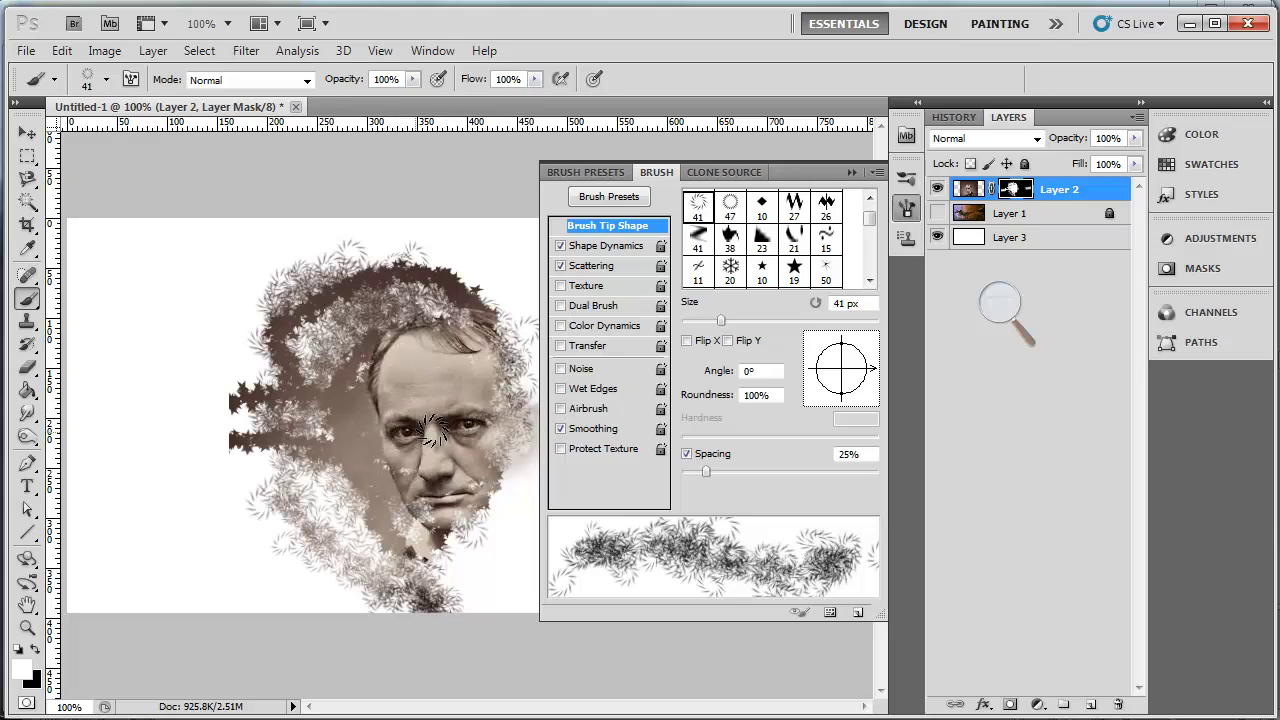
left_click(937, 213)
left_click(937, 237)
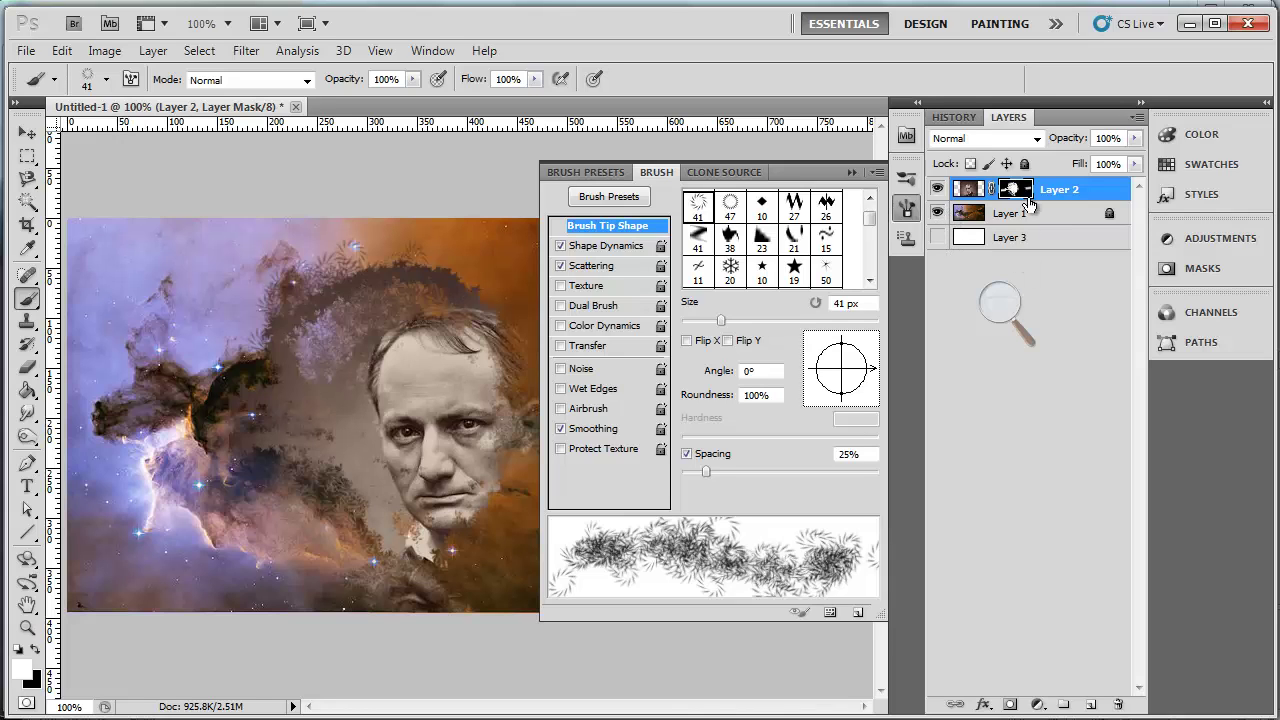